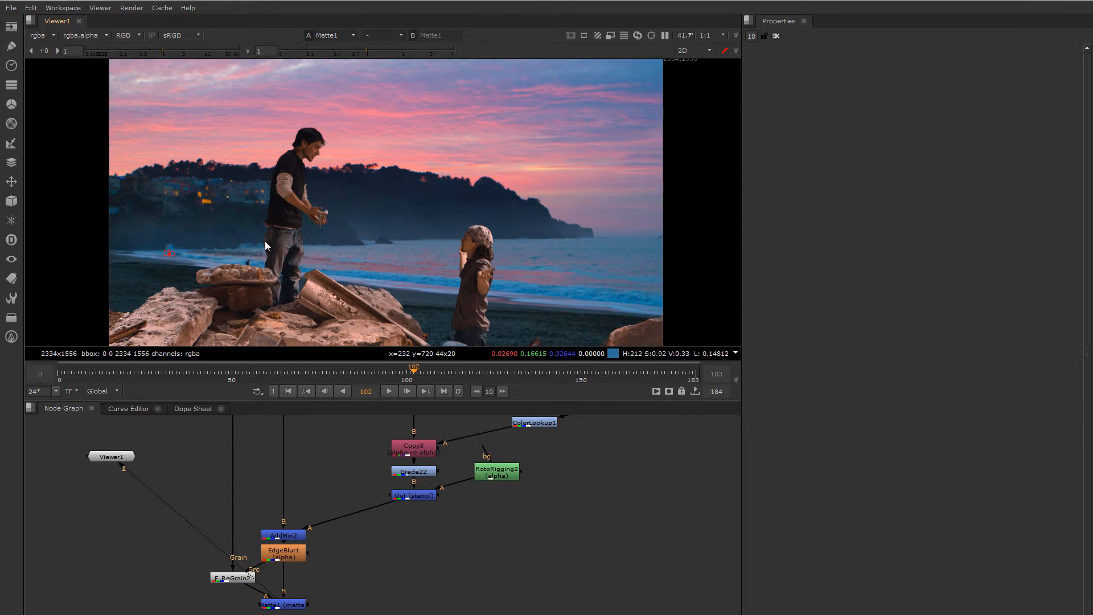
- Examine the composite around the man, the child, the rocks and the shoreline waves, comparing foreground and background colours
{"action": "middle_click_drag", "start_coordinate": [232, 231], "coordinate": [288, 217]}
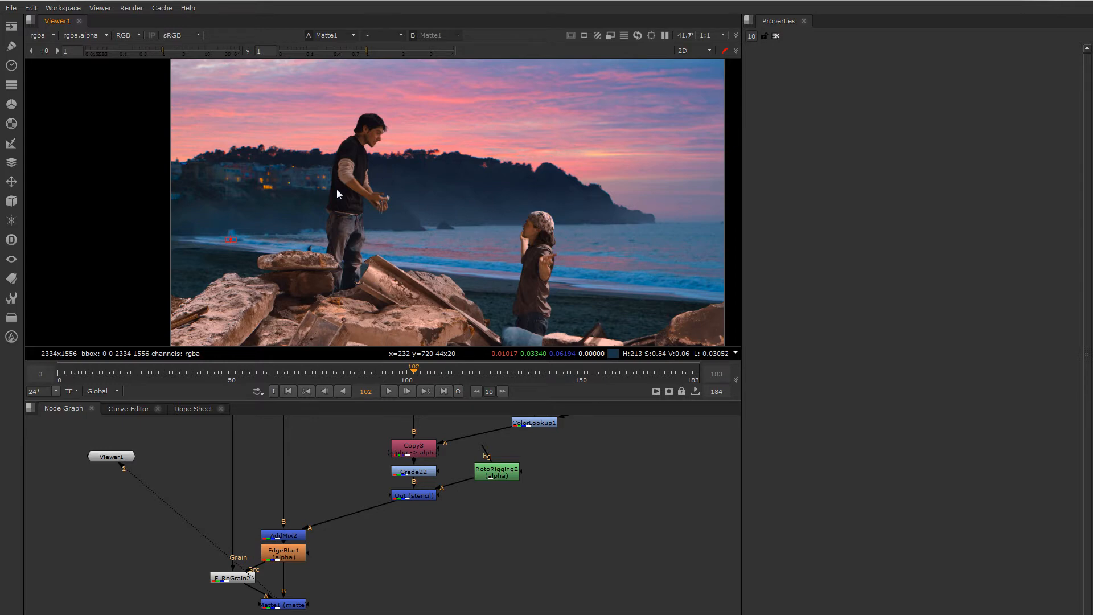
{"action": "scroll", "coordinate": [284, 214], "scroll_direction": "up", "scroll_amount": 3}
{"action": "middle_click_drag", "start_coordinate": [552, 270], "coordinate": [425, 231]}
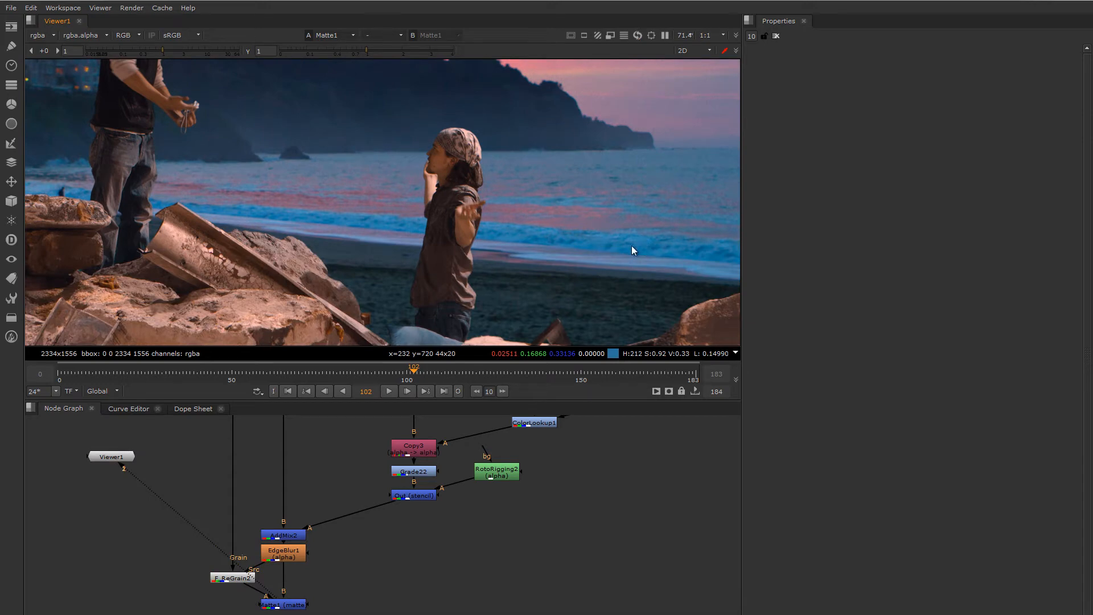
{"action": "middle_click_drag", "start_coordinate": [632, 246], "coordinate": [433, 228]}
{"action": "middle_click_drag", "start_coordinate": [512, 239], "coordinate": [728, 250]}
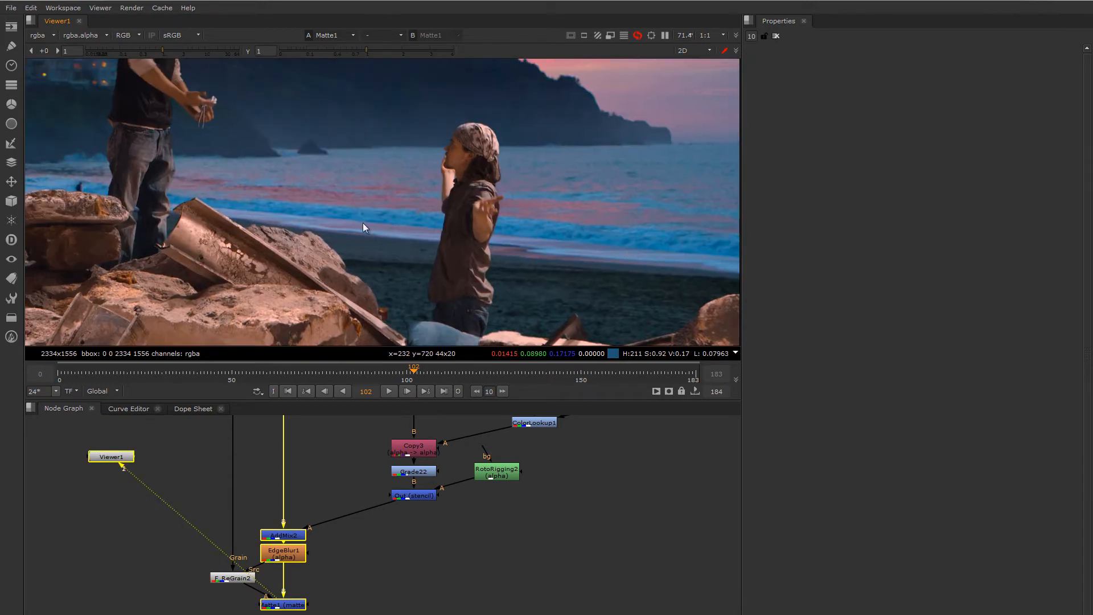
{"action": "middle_click_drag", "start_coordinate": [363, 224], "coordinate": [503, 234]}
{"action": "middle_click_drag", "start_coordinate": [182, 187], "coordinate": [377, 255]}
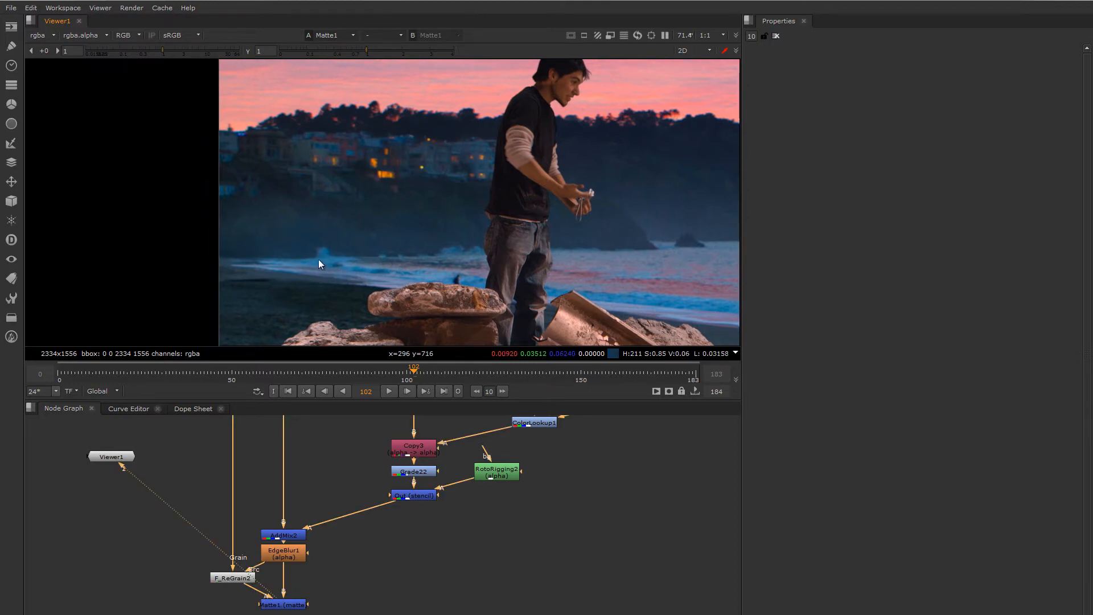
{"action": "mouse_move", "coordinate": [352, 251]}
{"action": "middle_mouse_down"}
{"action": "mouse_move", "coordinate": [383, 255]}
{"action": "mouse_move", "coordinate": [324, 251]}
{"action": "mouse_move", "coordinate": [293, 217]}
{"action": "middle_mouse_up"}
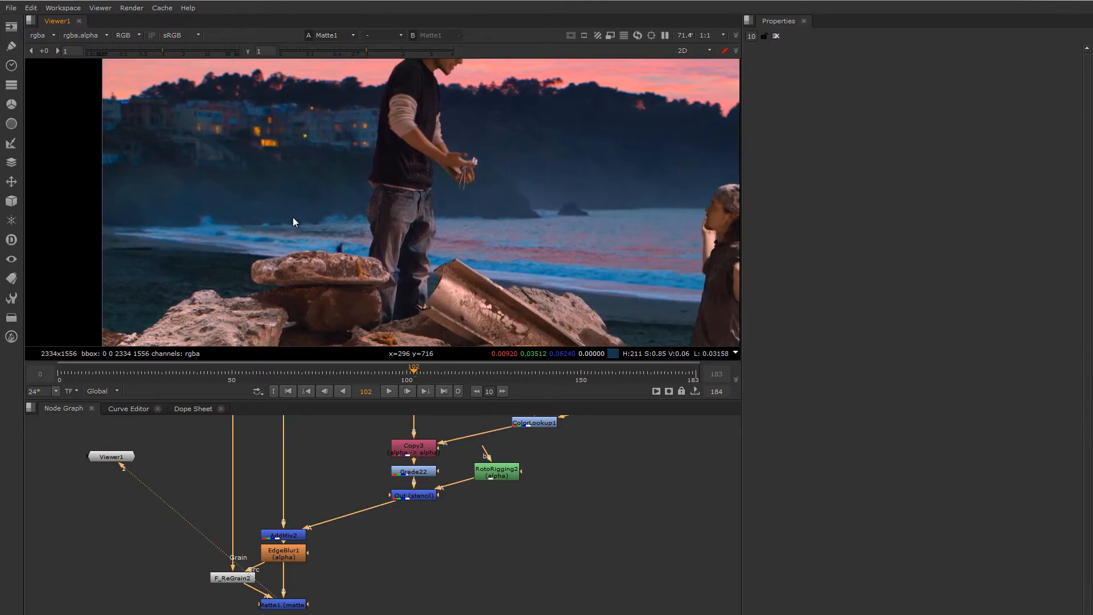
{"action": "middle_click_drag", "start_coordinate": [405, 211], "coordinate": [313, 224]}
{"action": "scroll", "coordinate": [393, 220], "scroll_direction": "down", "scroll_amount": 4}
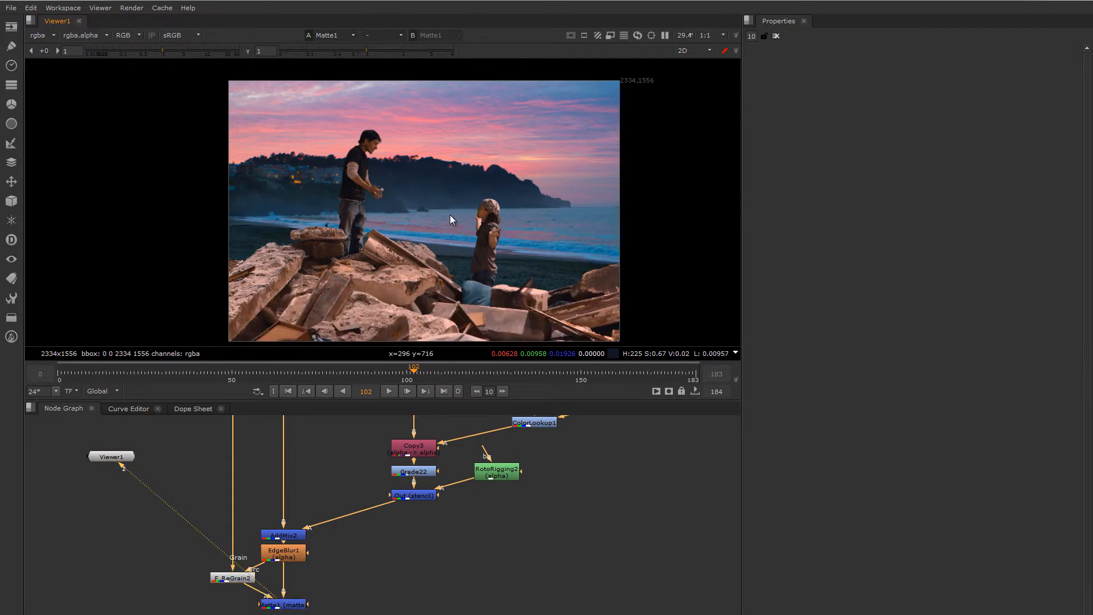
{"action": "scroll", "coordinate": [350, 244], "scroll_direction": "up", "scroll_amount": 2}
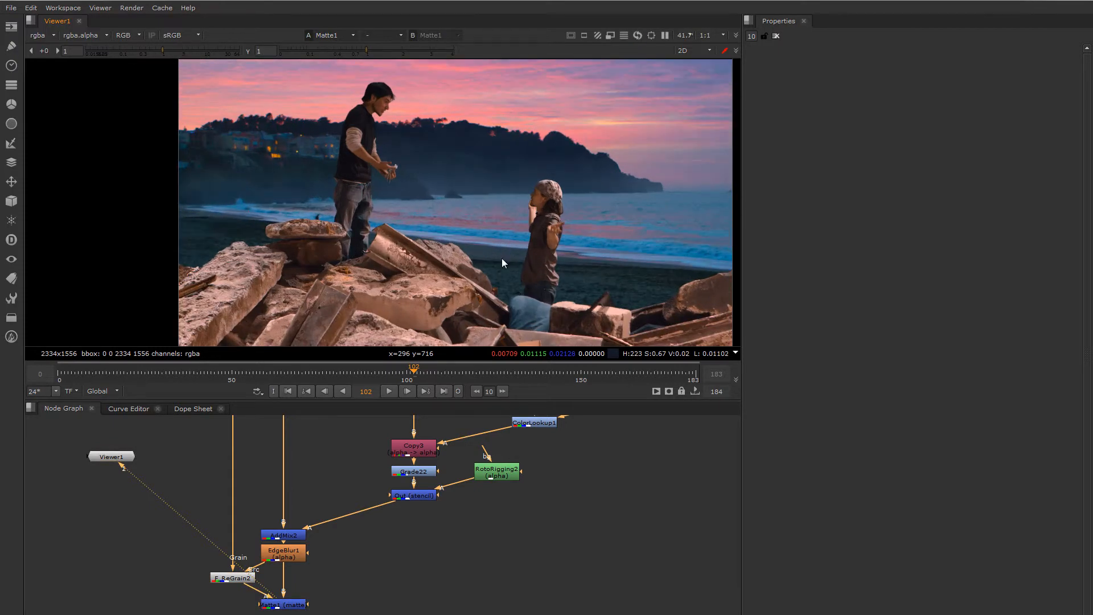
- Set Grade22's gain by sampling the average colour of the blue breaking wave beside the man, about 0.019, 0.172, 0.339
{"action": "double_click", "coordinate": [424, 472]}
{"action": "left_click_drag", "start_coordinate": [425, 473], "coordinate": [425, 476]}
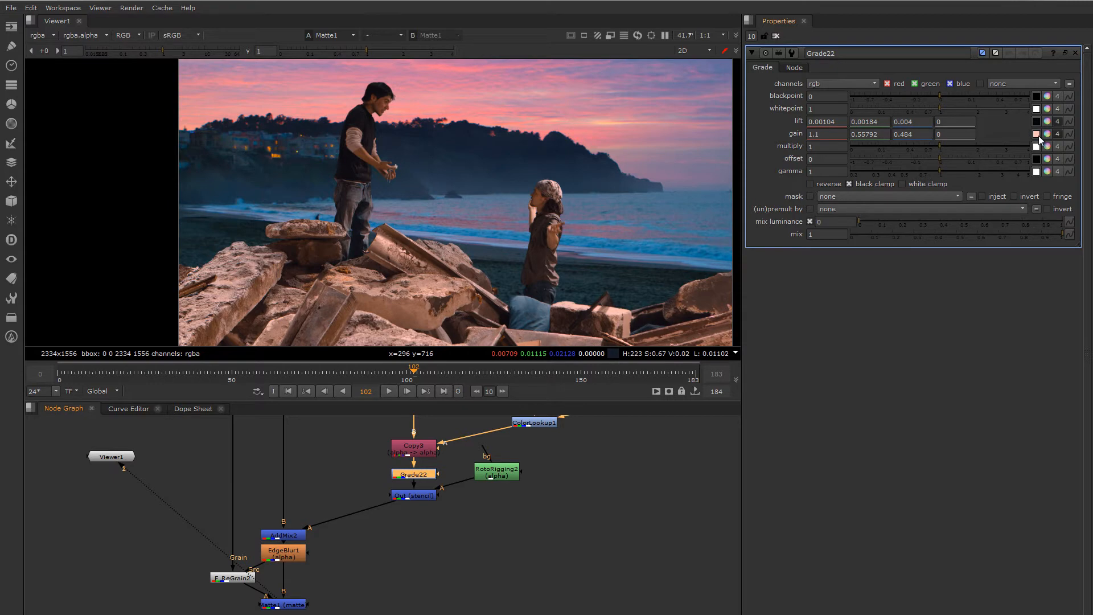
{"action": "scroll", "coordinate": [473, 209], "scroll_direction": "up", "scroll_amount": 3}
{"action": "scroll", "coordinate": [338, 220], "scroll_direction": "up", "scroll_amount": 6}
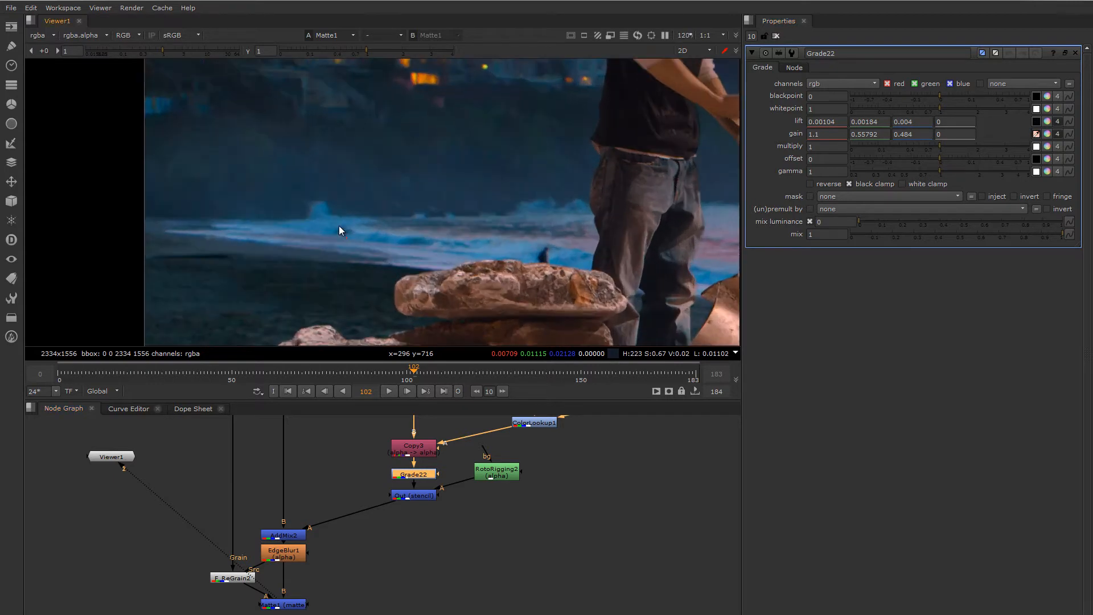
{"action": "scroll", "coordinate": [326, 227], "scroll_direction": "up", "scroll_amount": 3}
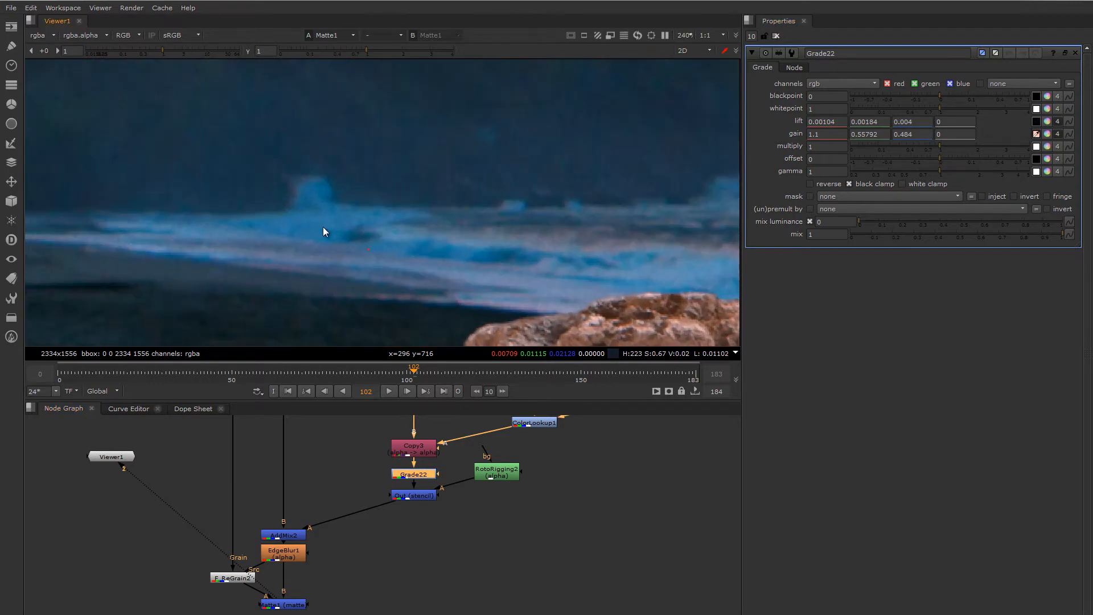
{"action": "left_click_drag", "start_coordinate": [301, 214], "coordinate": [343, 235], "text": "ctrl+shift"}
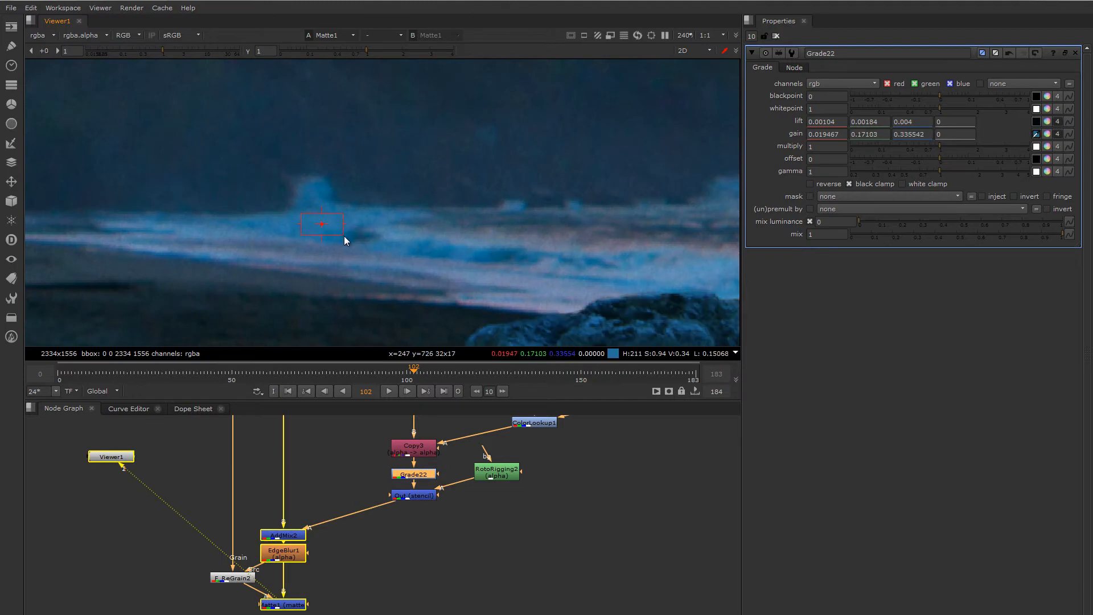
{"action": "left_click_drag", "start_coordinate": [309, 192], "coordinate": [342, 237], "text": "ctrl+shift"}
- Examine how the regraded man, child and rocks match the sea, the hillside houses and the sunset sky
{"action": "scroll", "coordinate": [402, 249], "scroll_direction": "down", "scroll_amount": 5}
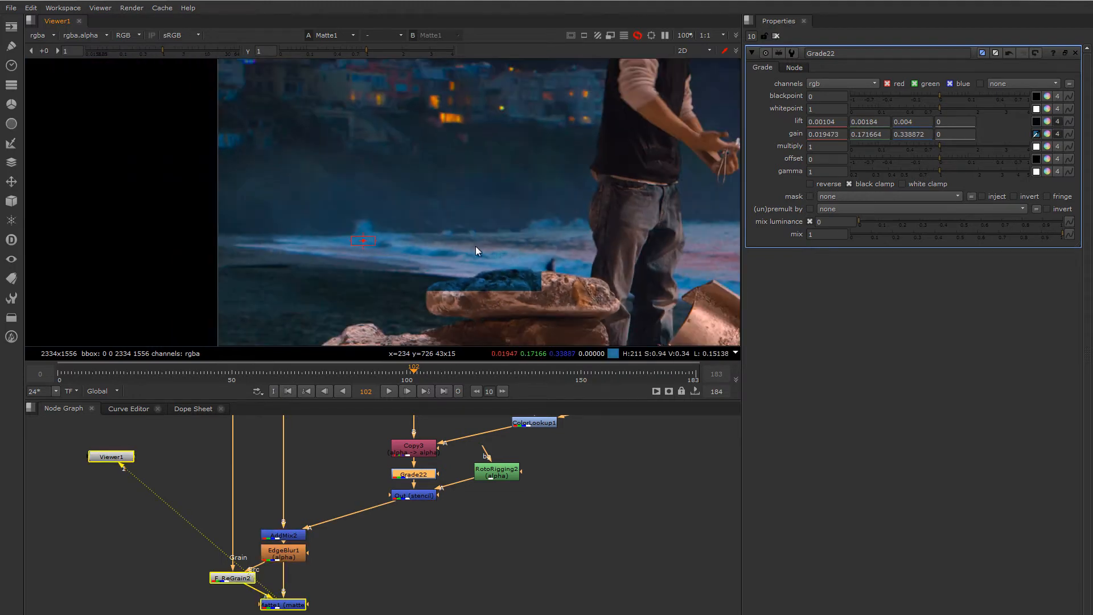
{"action": "middle_click_drag", "start_coordinate": [480, 249], "coordinate": [261, 223]}
{"action": "scroll", "coordinate": [531, 234], "scroll_direction": "down", "scroll_amount": 5}
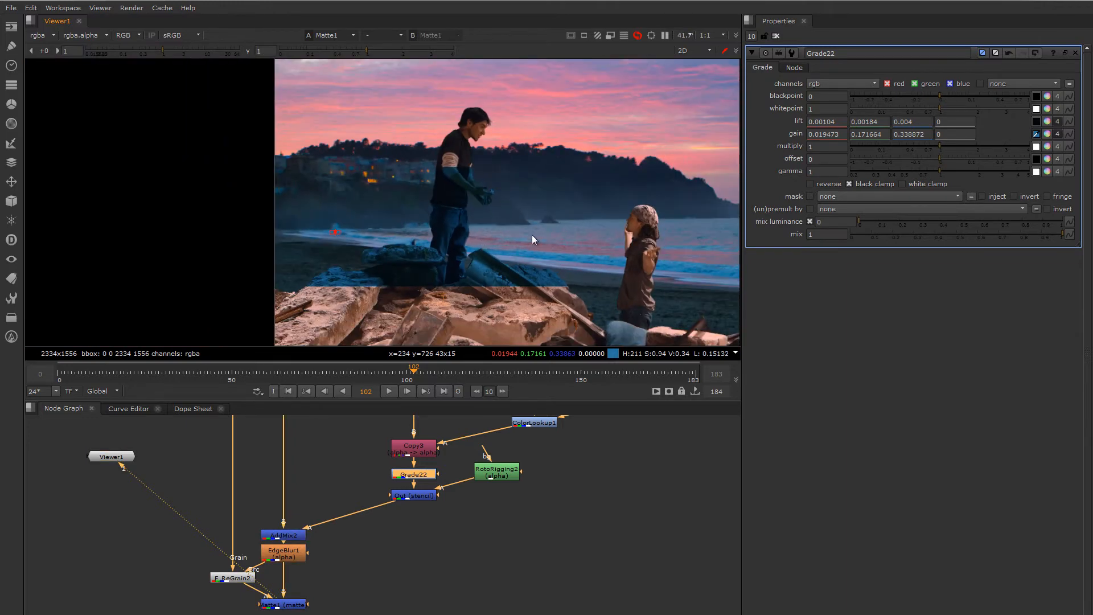
{"action": "middle_click_drag", "start_coordinate": [532, 234], "coordinate": [436, 213]}
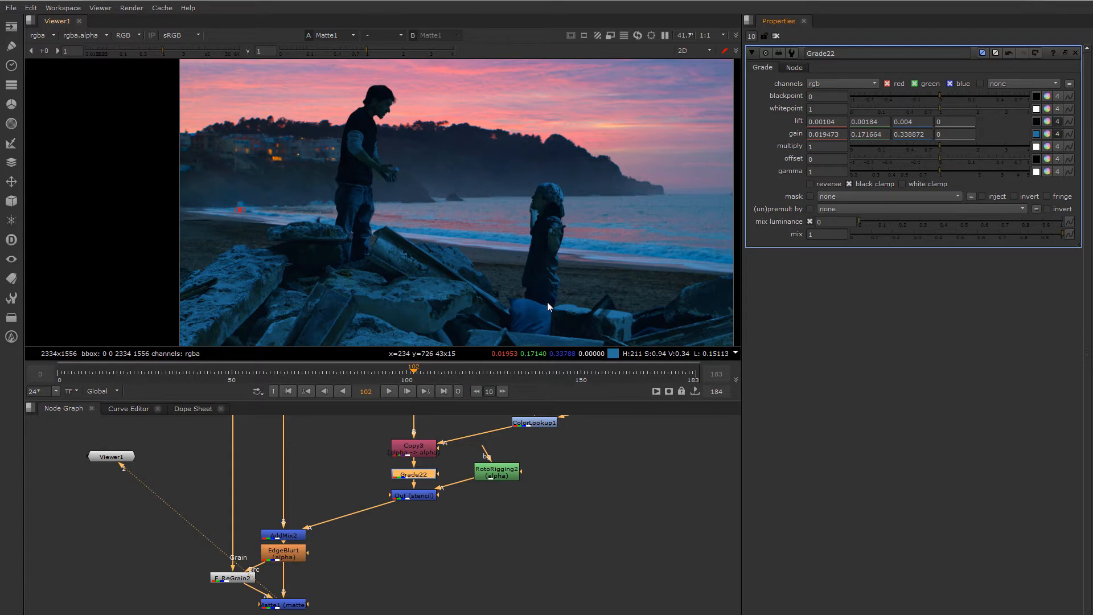
{"action": "scroll", "coordinate": [558, 193], "scroll_direction": "up", "scroll_amount": 3}
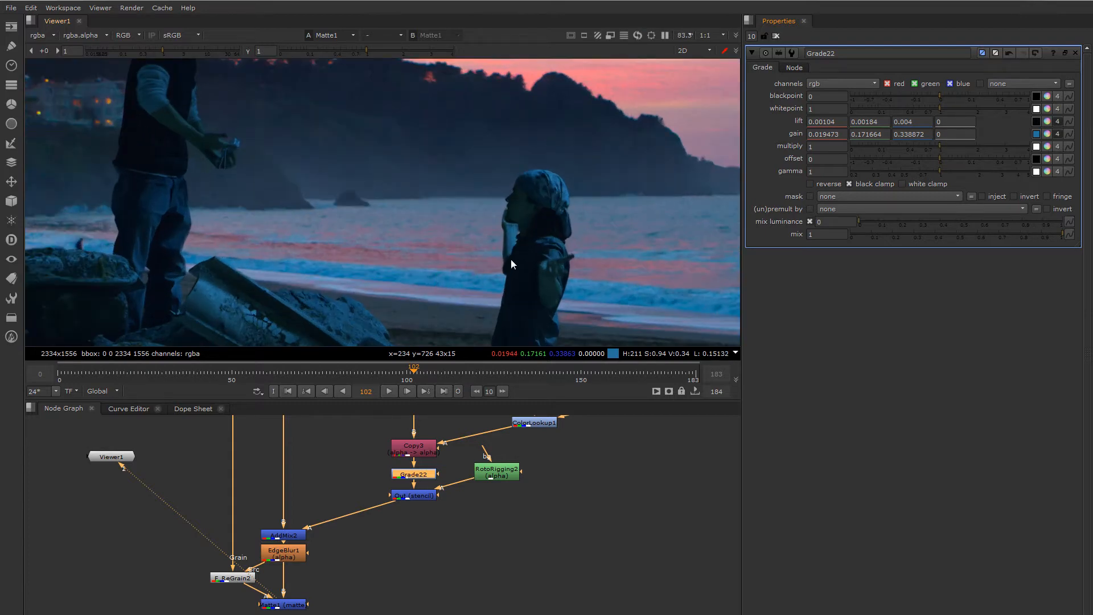
{"action": "scroll", "coordinate": [511, 258], "scroll_direction": "down", "scroll_amount": 2}
{"action": "middle_click_drag", "start_coordinate": [502, 253], "coordinate": [512, 230]}
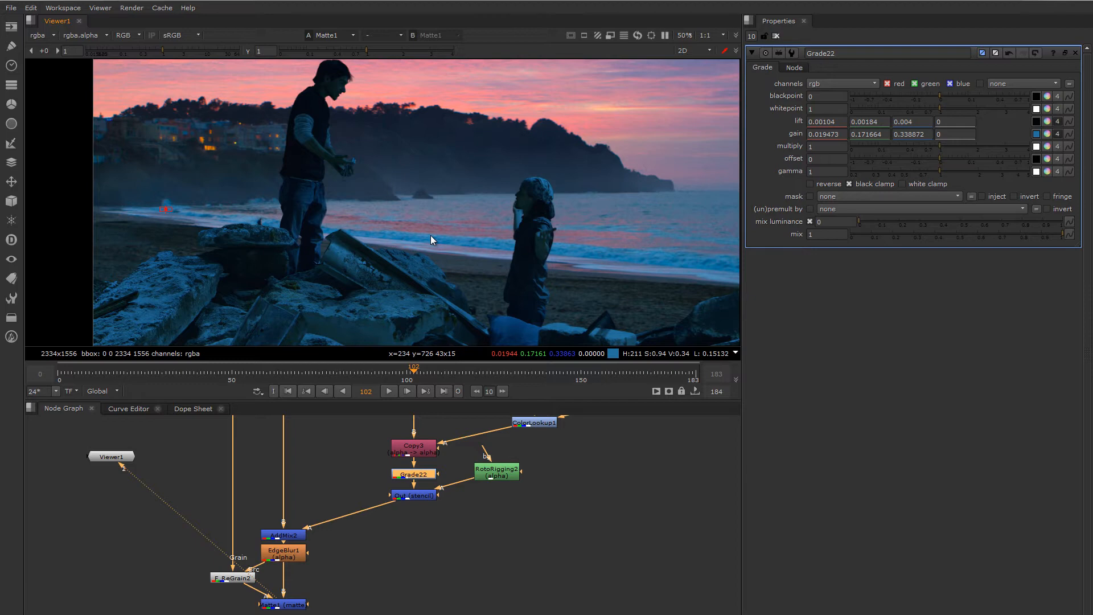
{"action": "scroll", "coordinate": [430, 239], "scroll_direction": "up", "scroll_amount": 2}
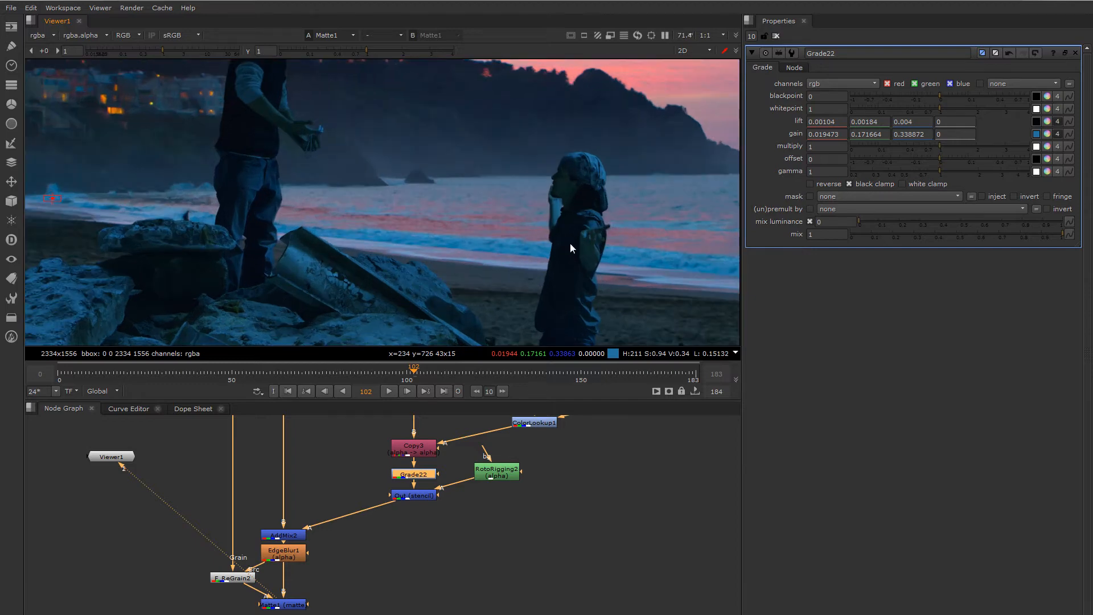
{"action": "middle_click_drag", "start_coordinate": [569, 244], "coordinate": [459, 250]}
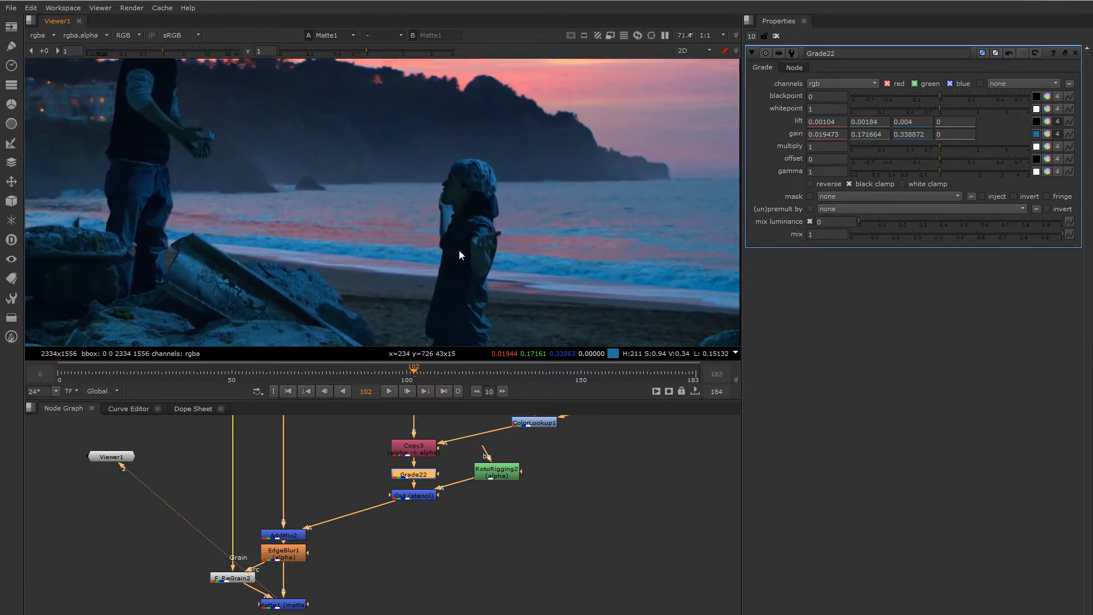
{"action": "scroll", "coordinate": [169, 231], "scroll_direction": "down", "scroll_amount": 2}
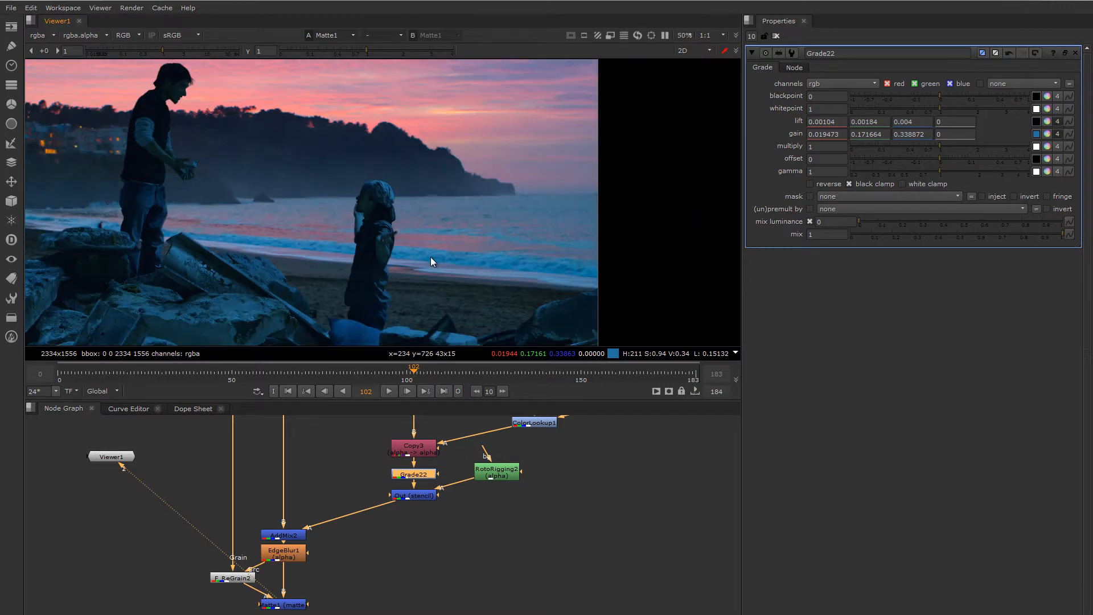
{"action": "middle_click_drag", "start_coordinate": [299, 241], "coordinate": [433, 272]}
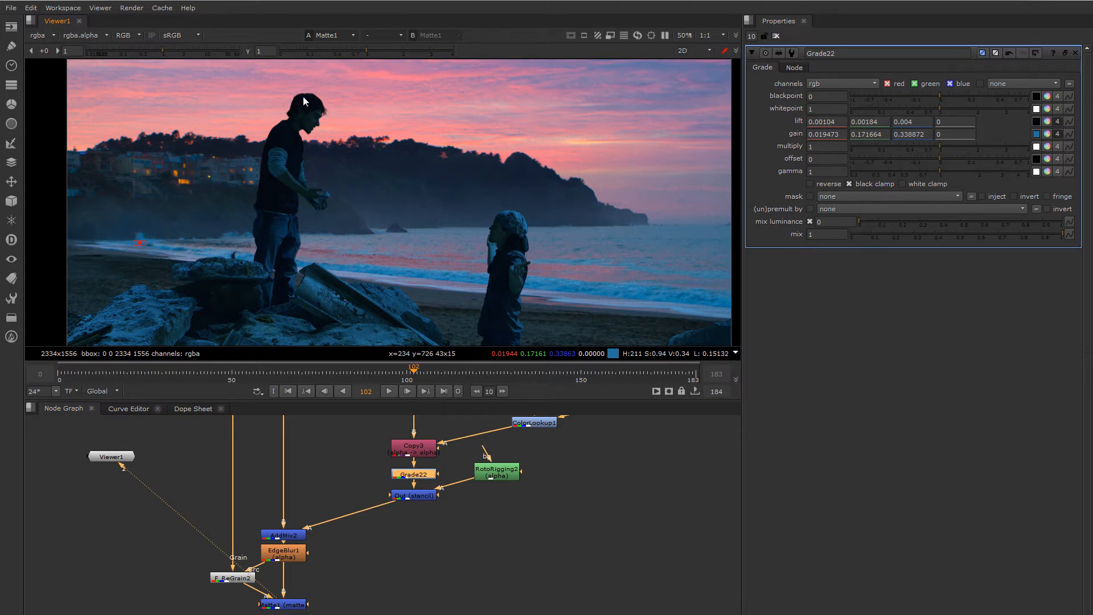
{"action": "scroll", "coordinate": [286, 179], "scroll_direction": "down", "scroll_amount": 2}
{"action": "middle_click_drag", "start_coordinate": [307, 197], "coordinate": [364, 186]}
{"action": "scroll", "coordinate": [263, 187], "scroll_direction": "up", "scroll_amount": 3}
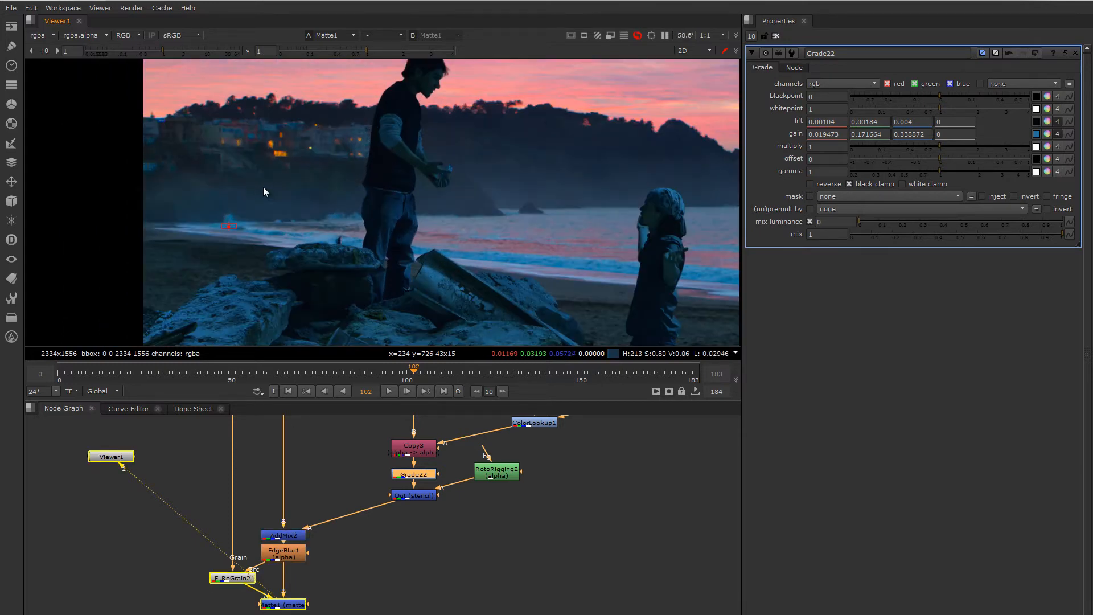
{"action": "scroll", "coordinate": [286, 163], "scroll_direction": "up", "scroll_amount": 2}
{"action": "middle_click_drag", "start_coordinate": [330, 141], "coordinate": [348, 182]}
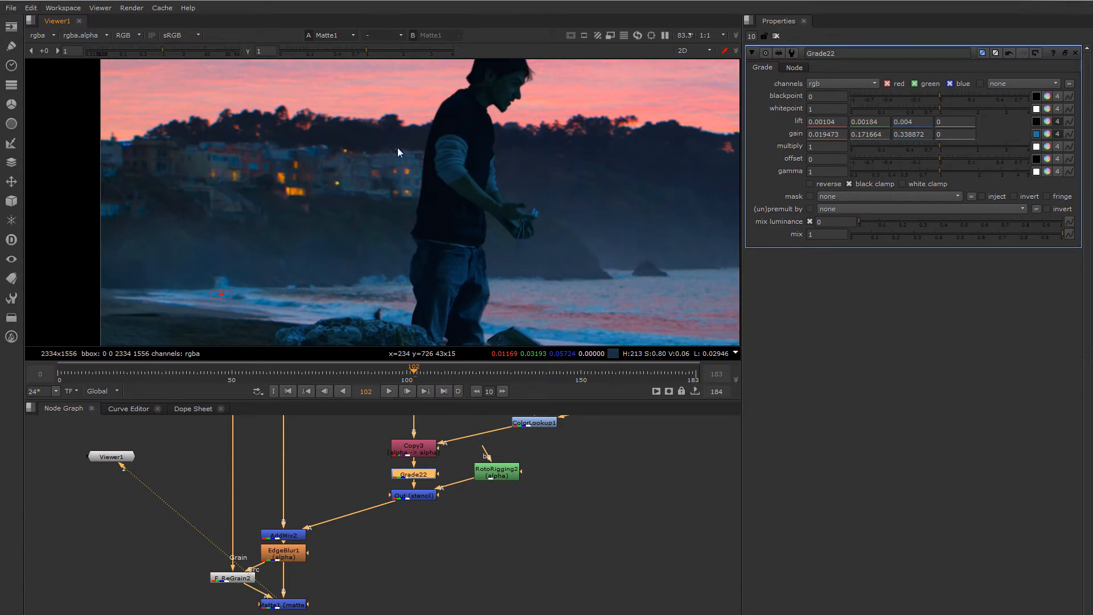
{"action": "middle_click_drag", "start_coordinate": [603, 174], "coordinate": [432, 176]}
{"action": "scroll", "coordinate": [466, 193], "scroll_direction": "down", "scroll_amount": 3}
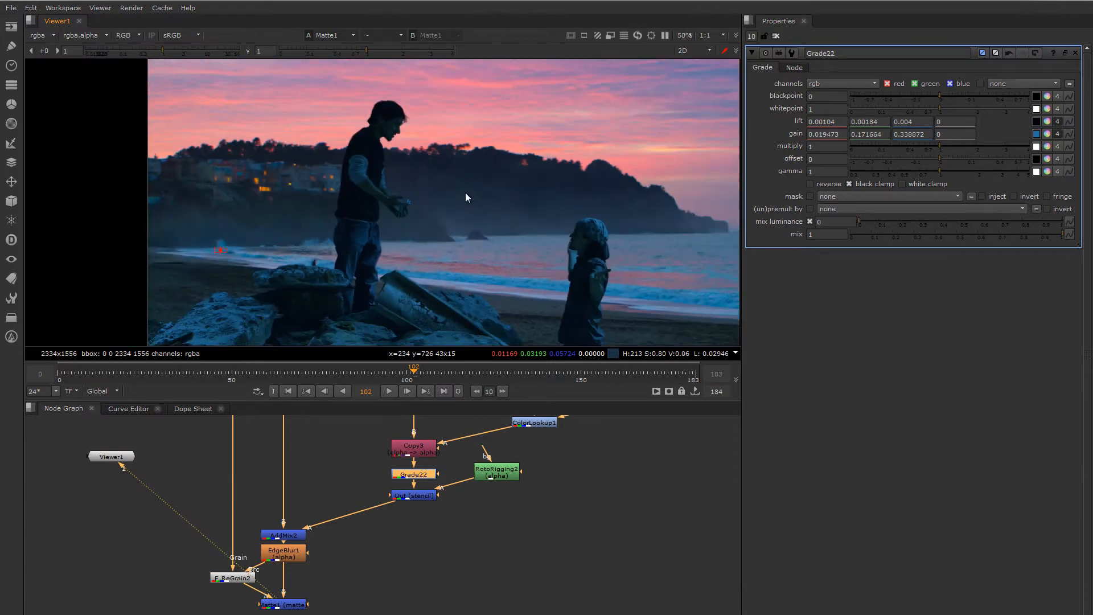
{"action": "middle_click_drag", "start_coordinate": [481, 204], "coordinate": [481, 161]}
{"action": "scroll", "coordinate": [481, 160], "scroll_direction": "down", "scroll_amount": 1}
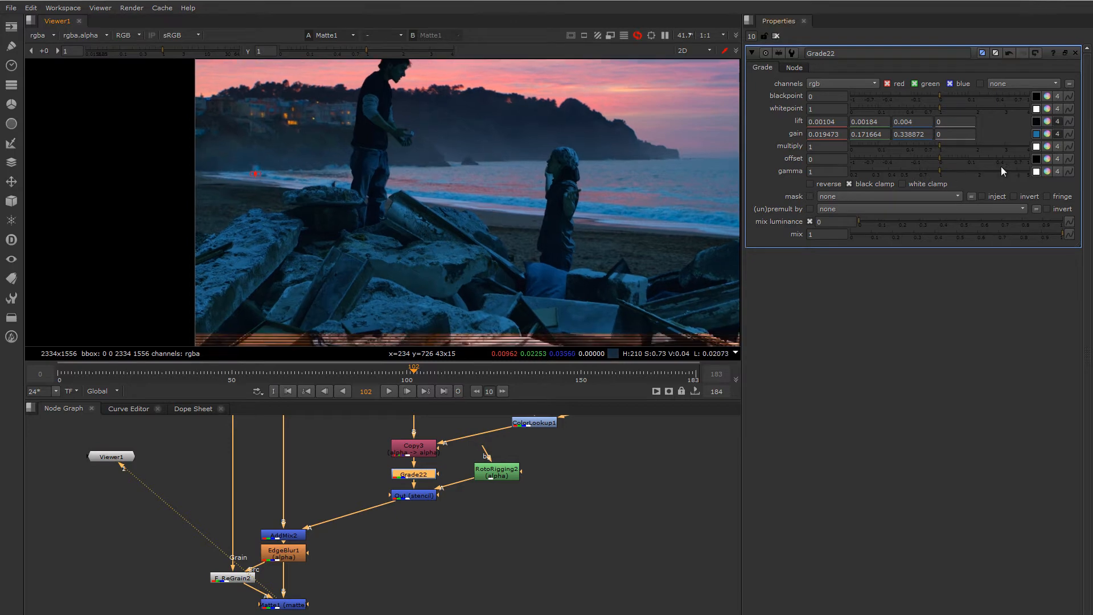
- Reduce the saturation of Grade22's gain colour to 0.78 and clear the sample region in the viewer
{"action": "left_click", "coordinate": [1045, 134]}
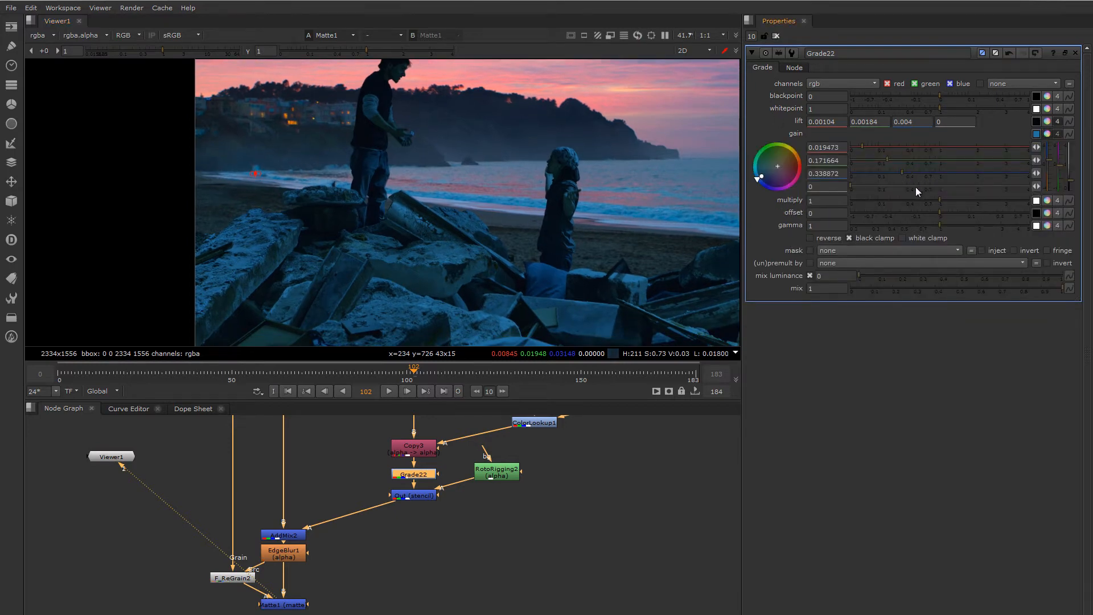
{"action": "left_click", "coordinate": [1048, 135]}
{"action": "left_click", "coordinate": [1047, 135], "text": "ctrl"}
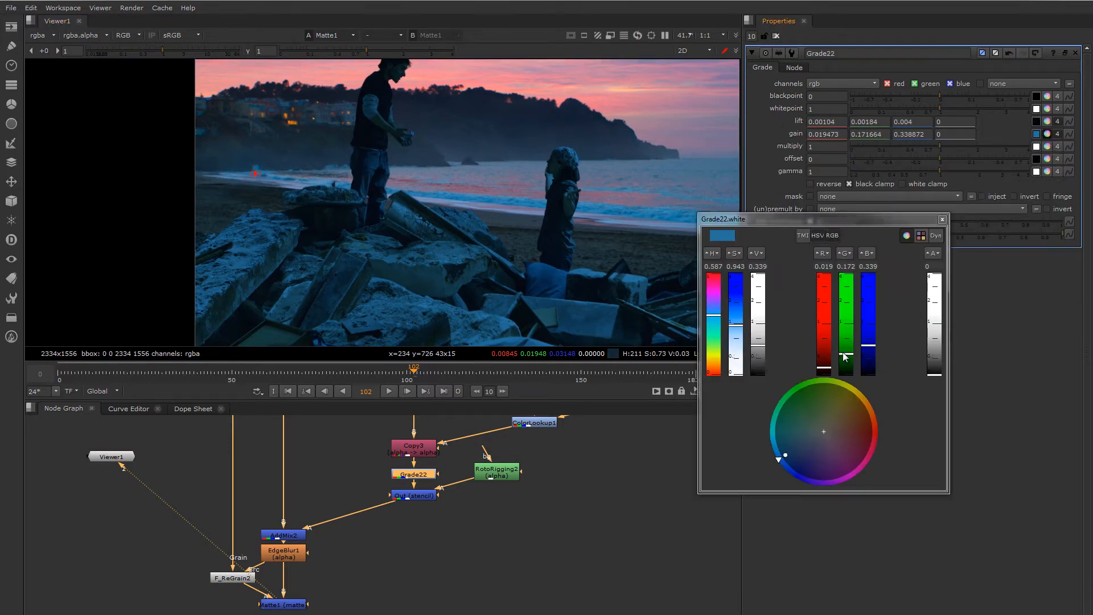
{"action": "left_click_drag", "start_coordinate": [735, 331], "coordinate": [738, 336]}
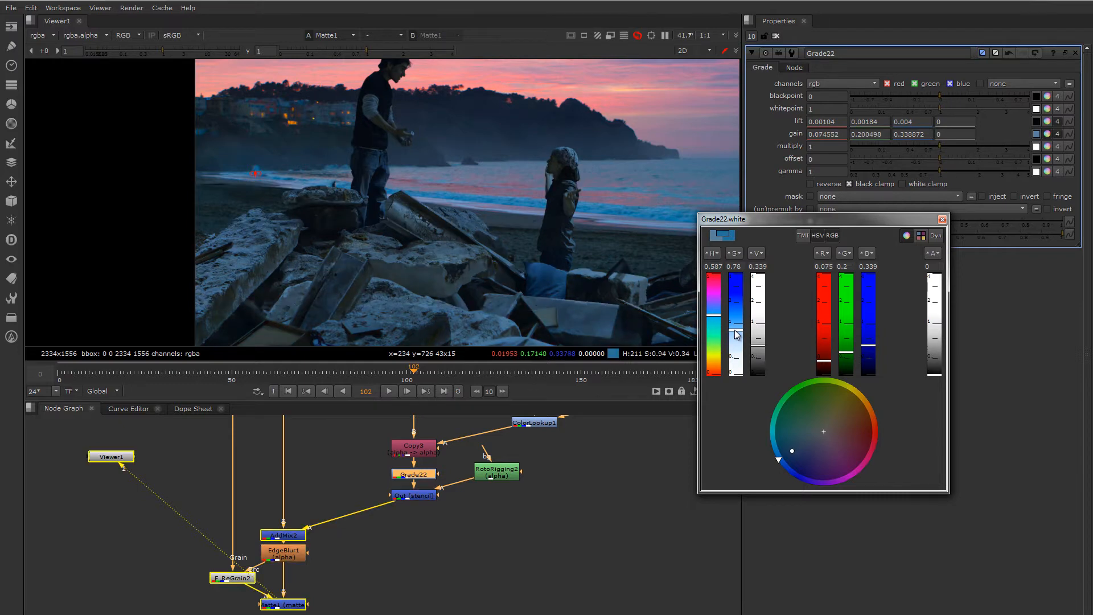
{"action": "left_click_drag", "start_coordinate": [738, 336], "coordinate": [737, 334]}
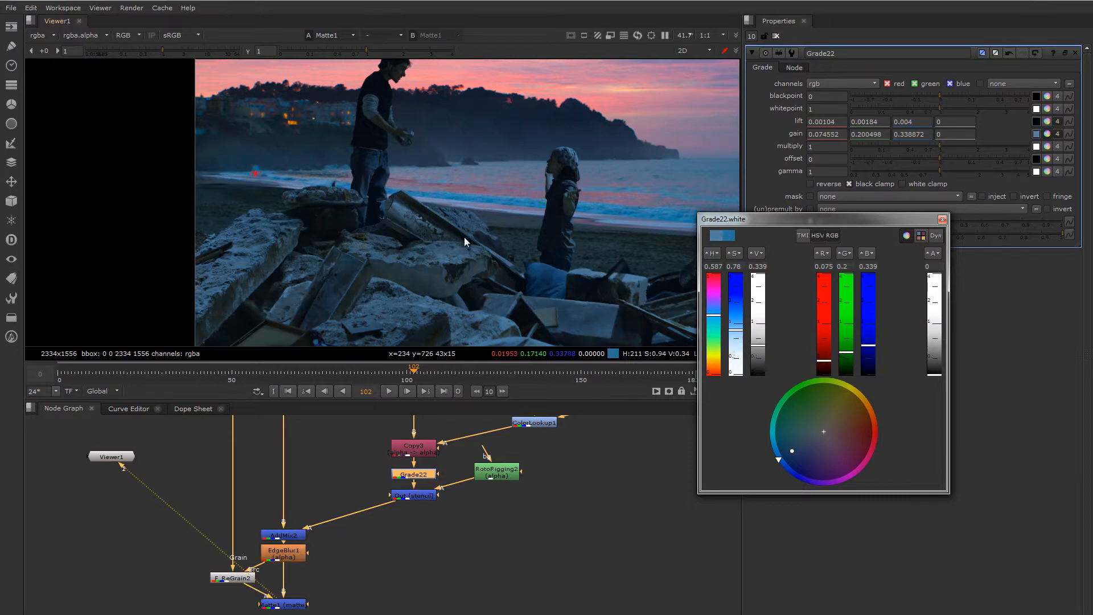
{"action": "right_click", "coordinate": [244, 182], "text": "ctrl"}
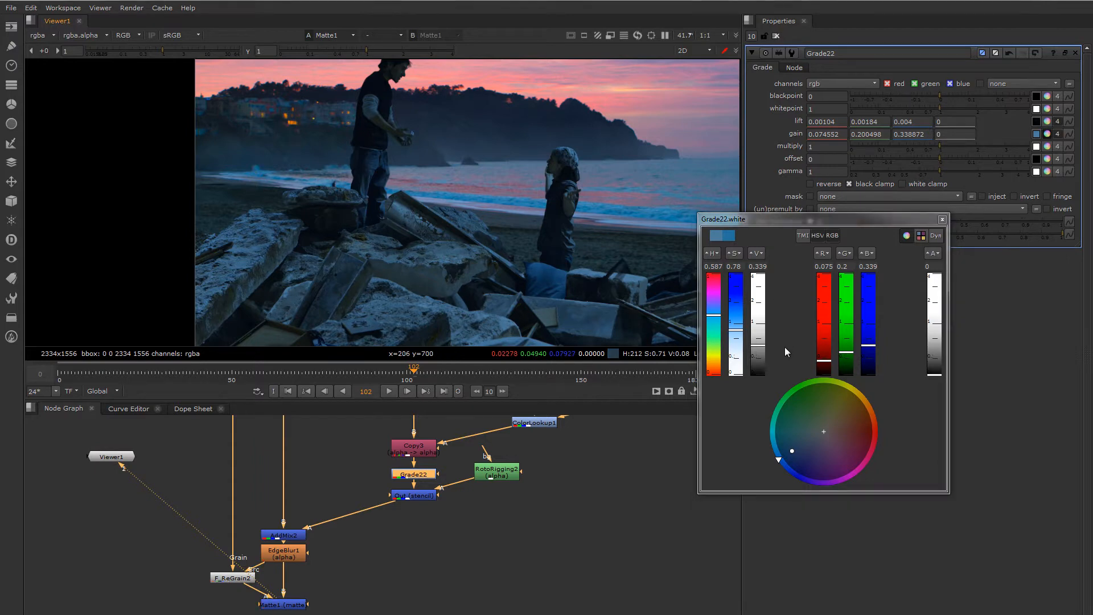
- Raise the value of Grade22's gain colour to 0.52 and close the colour picker
{"action": "left_click_drag", "start_coordinate": [761, 349], "coordinate": [760, 347]}
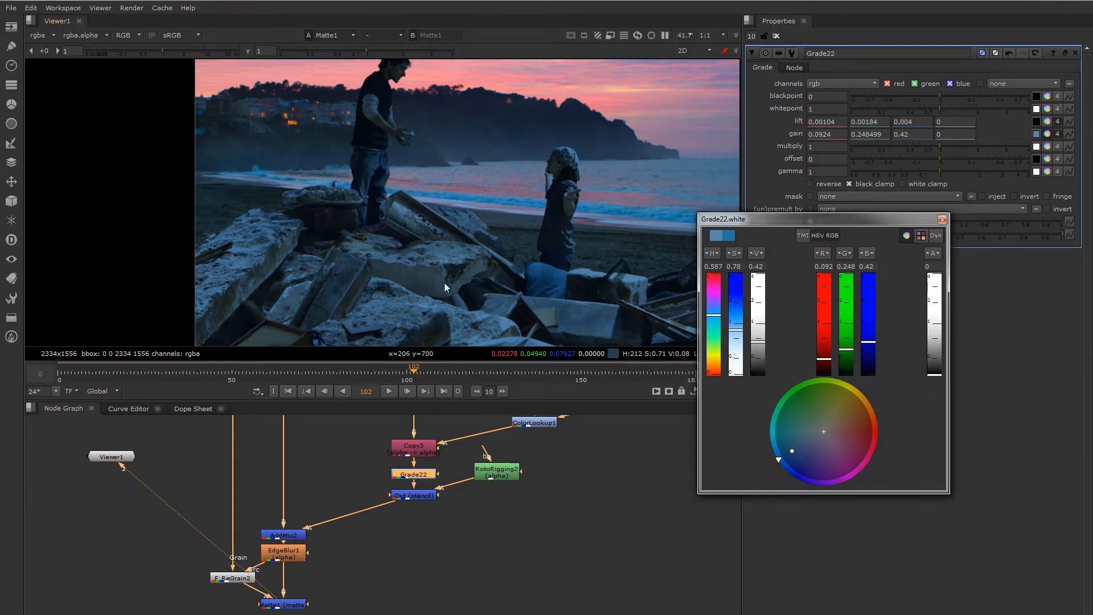
{"action": "middle_click_drag", "start_coordinate": [593, 235], "coordinate": [582, 261]}
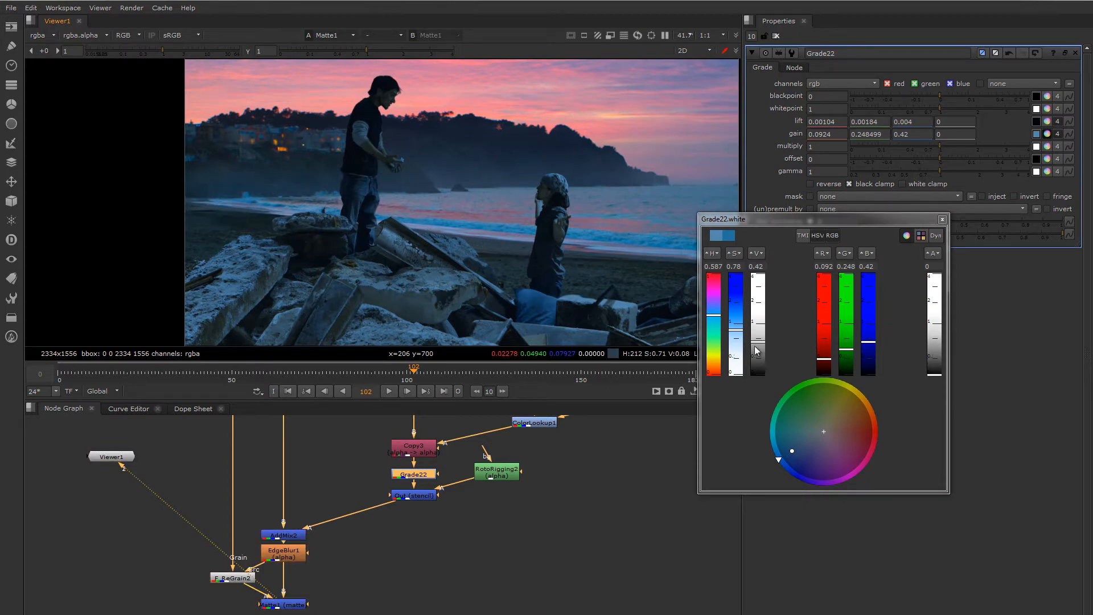
{"action": "left_click_drag", "start_coordinate": [758, 345], "coordinate": [758, 343]}
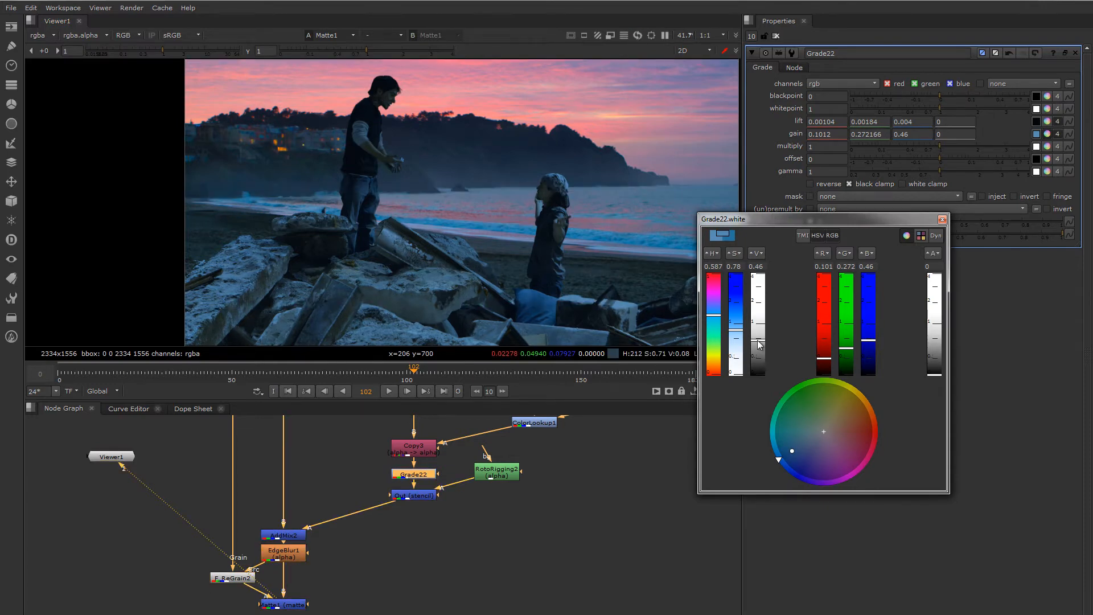
{"action": "left_click_drag", "start_coordinate": [757, 344], "coordinate": [758, 342]}
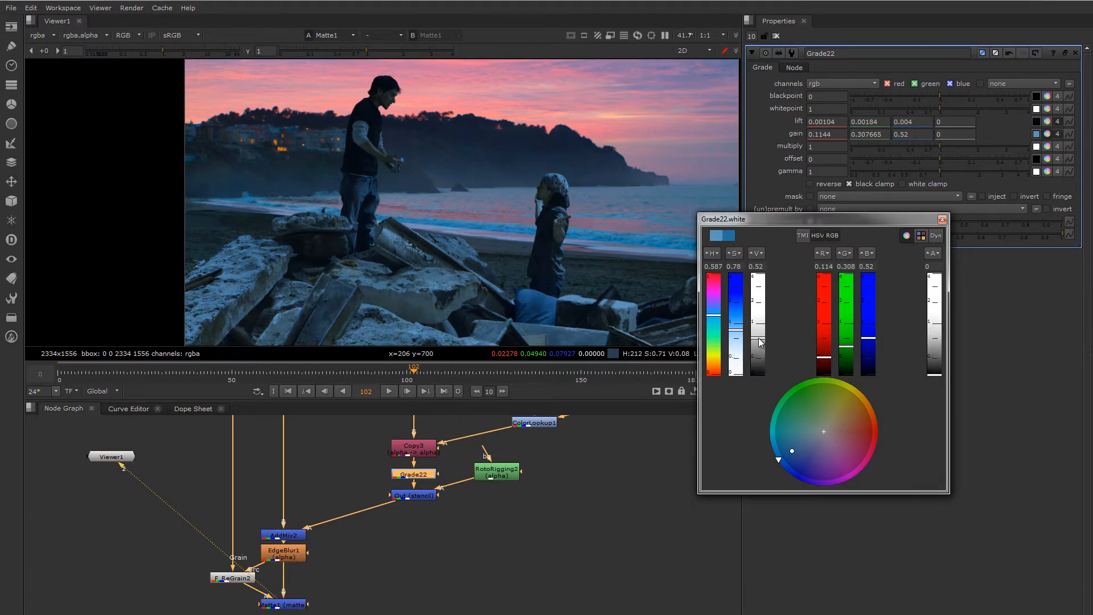
{"action": "left_click", "coordinate": [942, 219]}
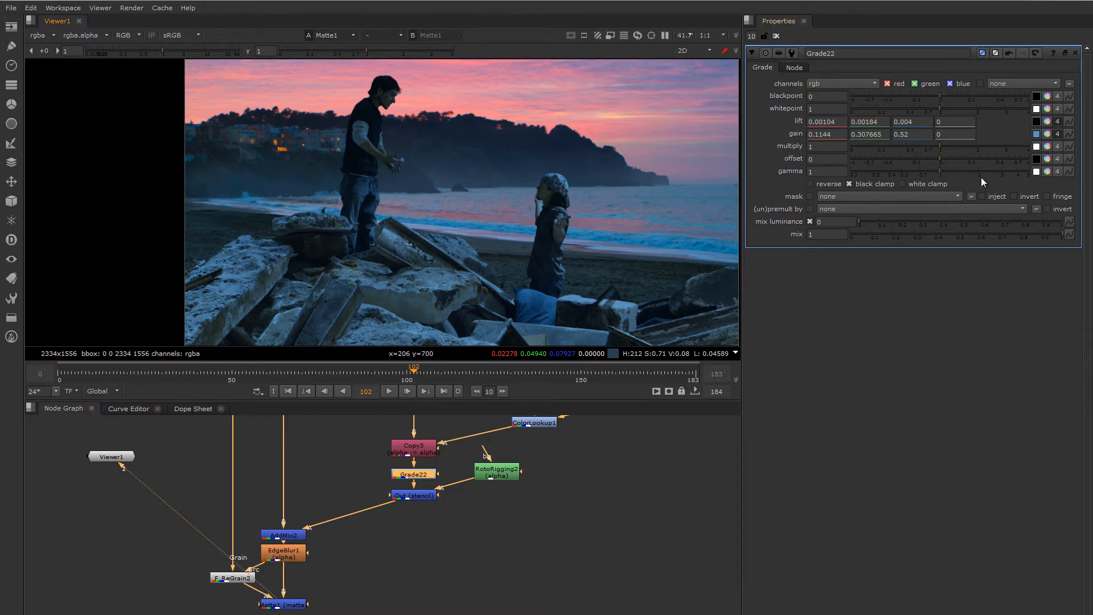
- Set Grade22's gamma by sampling the average colour of the pink sky above the headland, about 0.302, 0.180, 0.363
{"action": "left_click", "coordinate": [1037, 172]}
{"action": "scroll", "coordinate": [429, 100], "scroll_direction": "up", "scroll_amount": 3}
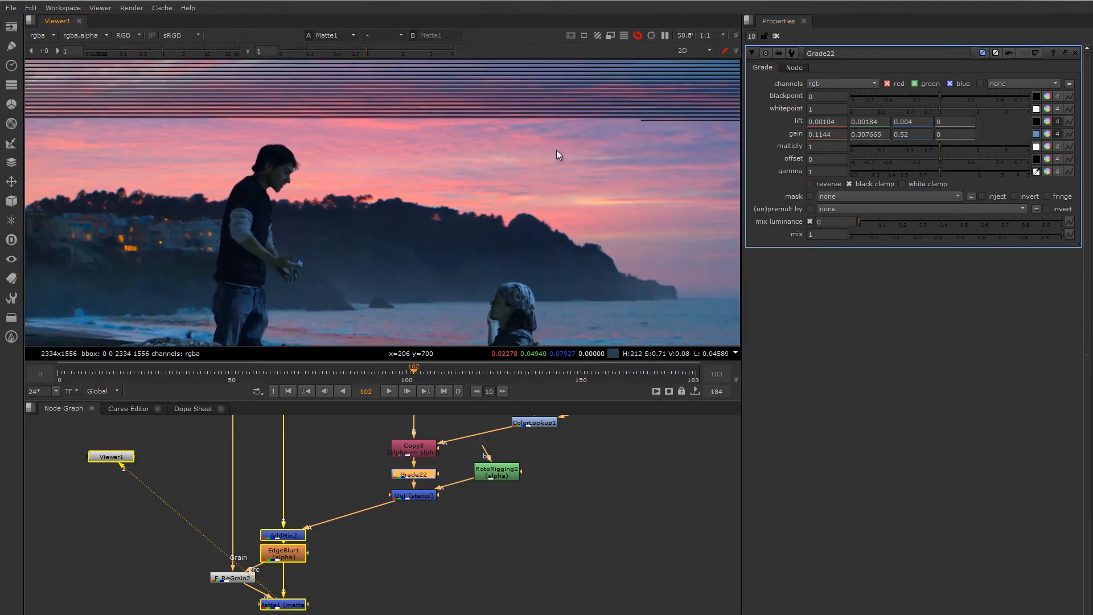
{"action": "left_click_drag", "start_coordinate": [586, 137], "coordinate": [635, 155], "text": "ctrl+shift"}
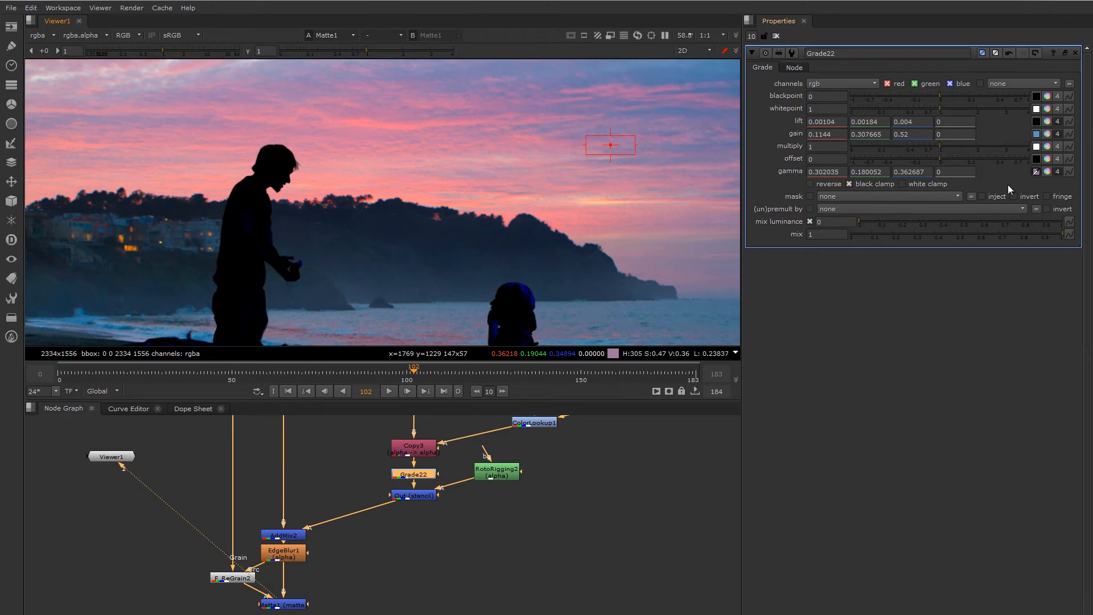
{"action": "left_click", "coordinate": [1037, 172]}
- Open the colour picker for Grade22's gamma, raise its value to 1 and reduce its saturation to 0.255
{"action": "left_click", "coordinate": [1047, 172]}
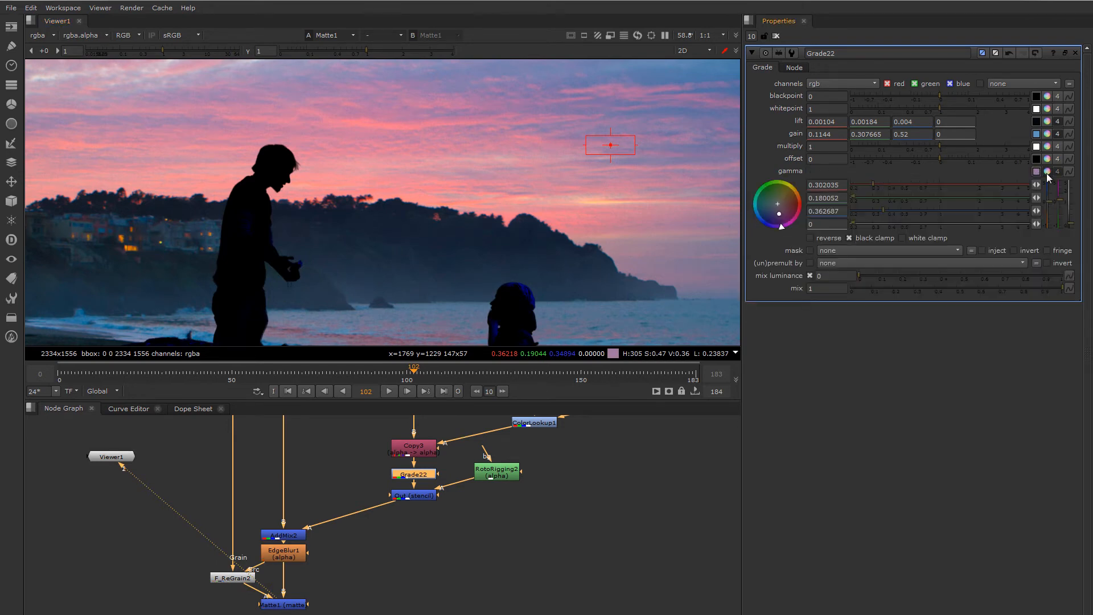
{"action": "left_click", "coordinate": [1046, 172]}
{"action": "left_click", "coordinate": [1047, 172], "text": "ctrl"}
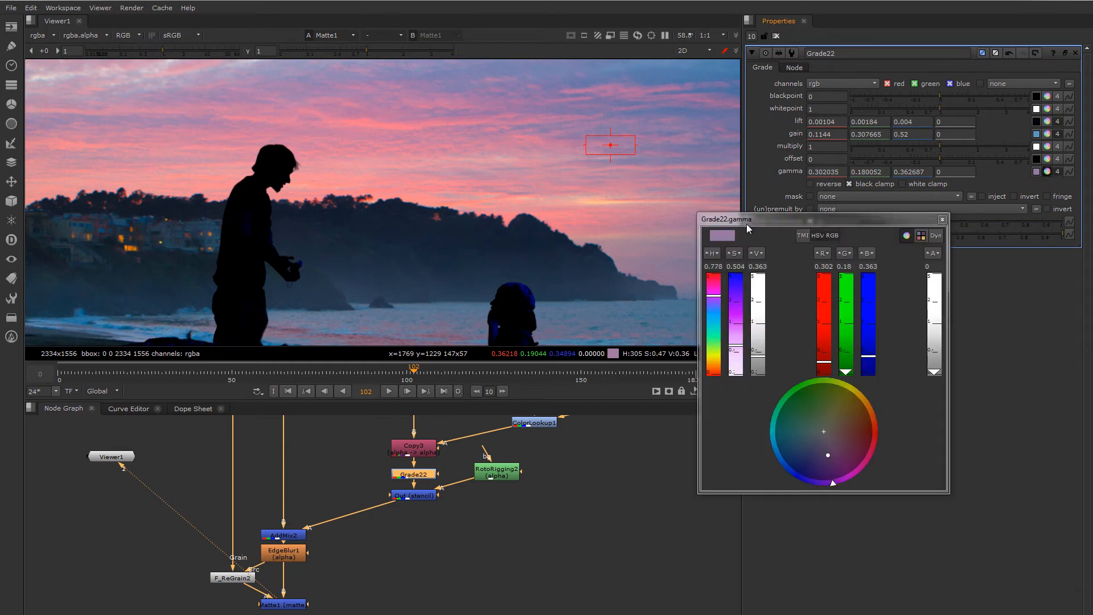
{"action": "left_click_drag", "start_coordinate": [746, 224], "coordinate": [804, 219]}
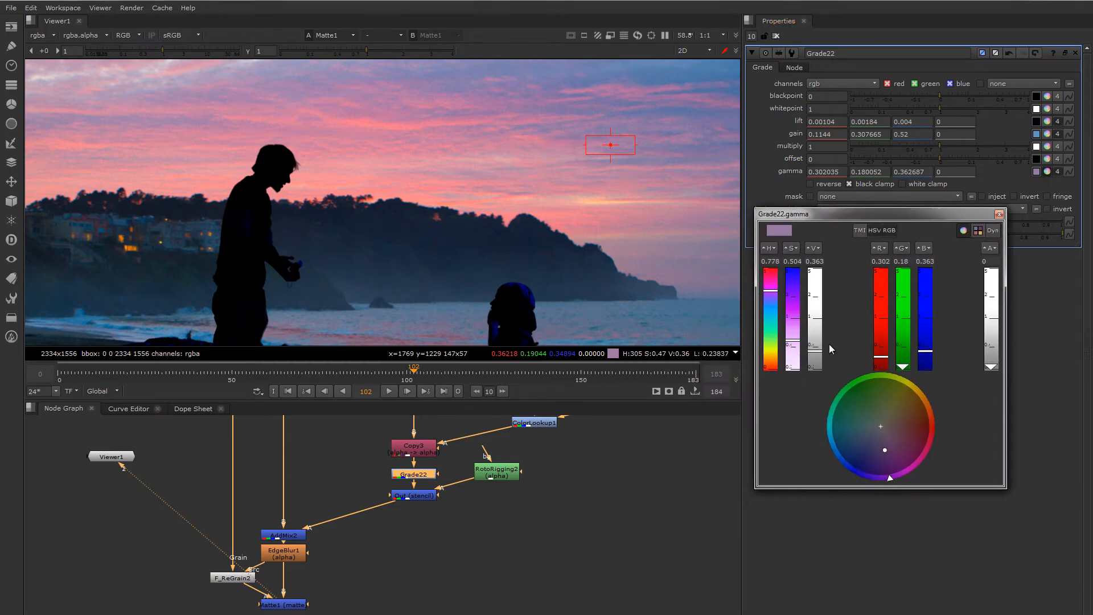
{"action": "mouse_move", "coordinate": [816, 351]}
{"action": "left_mouse_down"}
{"action": "mouse_move", "coordinate": [820, 321]}
{"action": "mouse_move", "coordinate": [797, 351]}
{"action": "left_mouse_up"}
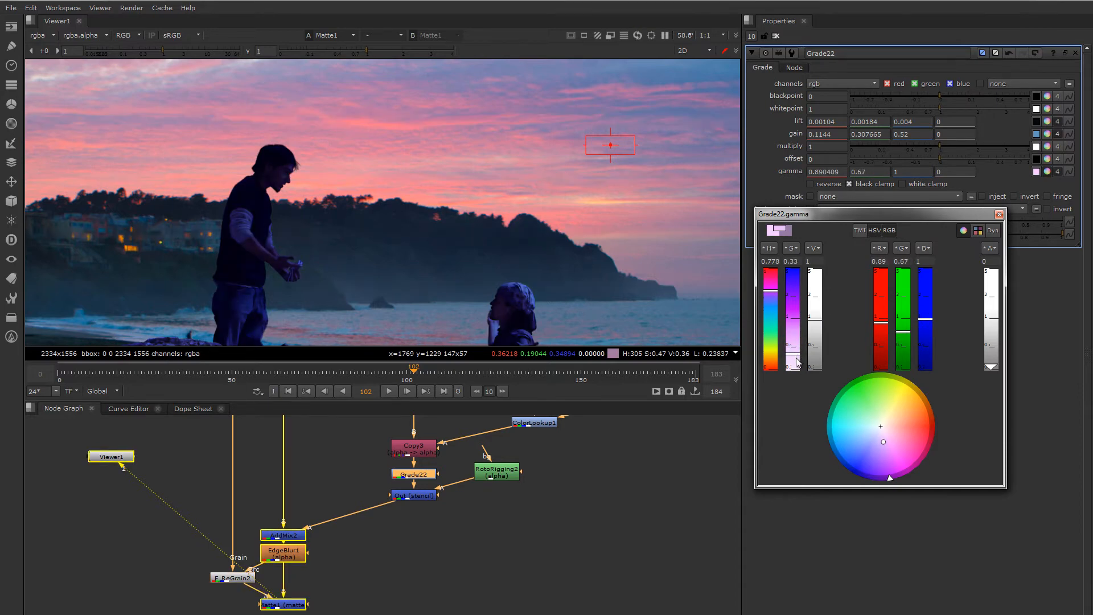
{"action": "left_click_drag", "start_coordinate": [797, 351], "coordinate": [799, 368]}
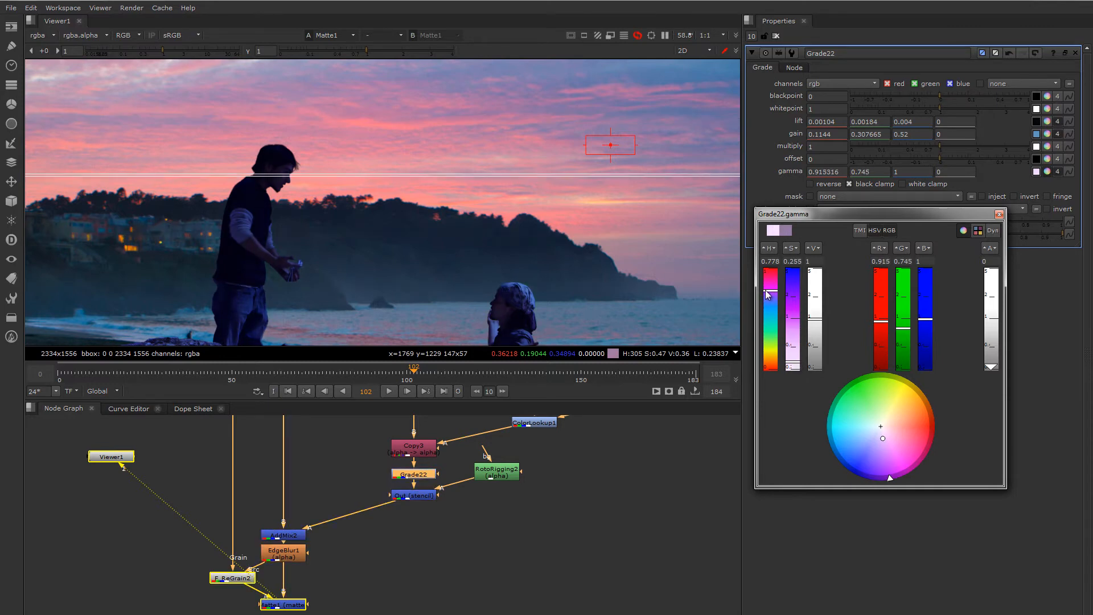
- Shift Grade22's gamma colour to a warm orange with hue 0.07, saturation 0.26 and value 1.1
{"action": "left_click_drag", "start_coordinate": [769, 293], "coordinate": [771, 365]}
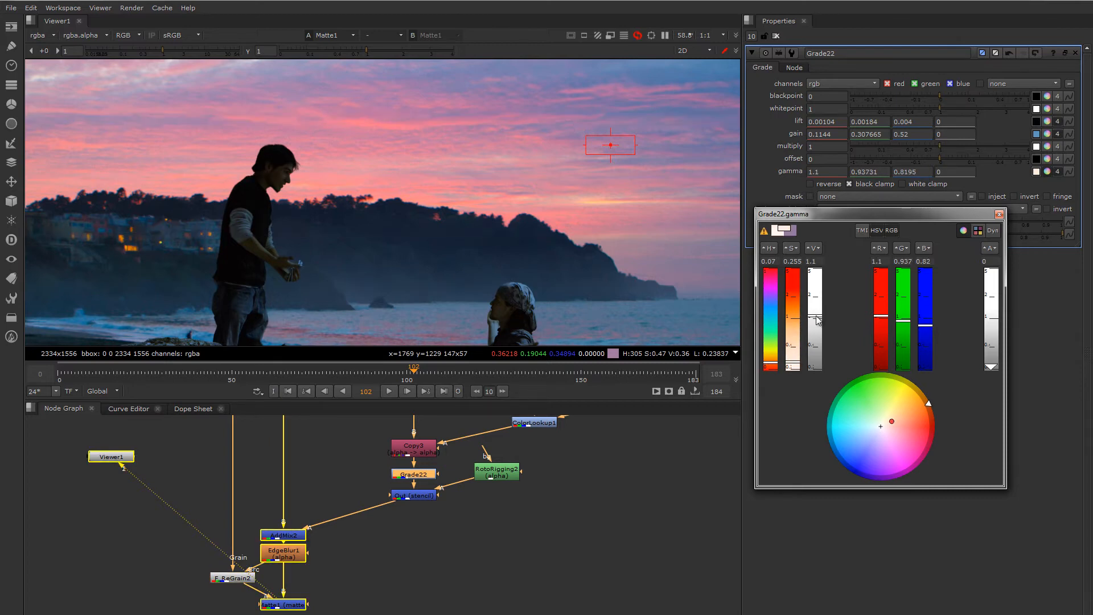
{"action": "left_click_drag", "start_coordinate": [818, 322], "coordinate": [818, 320]}
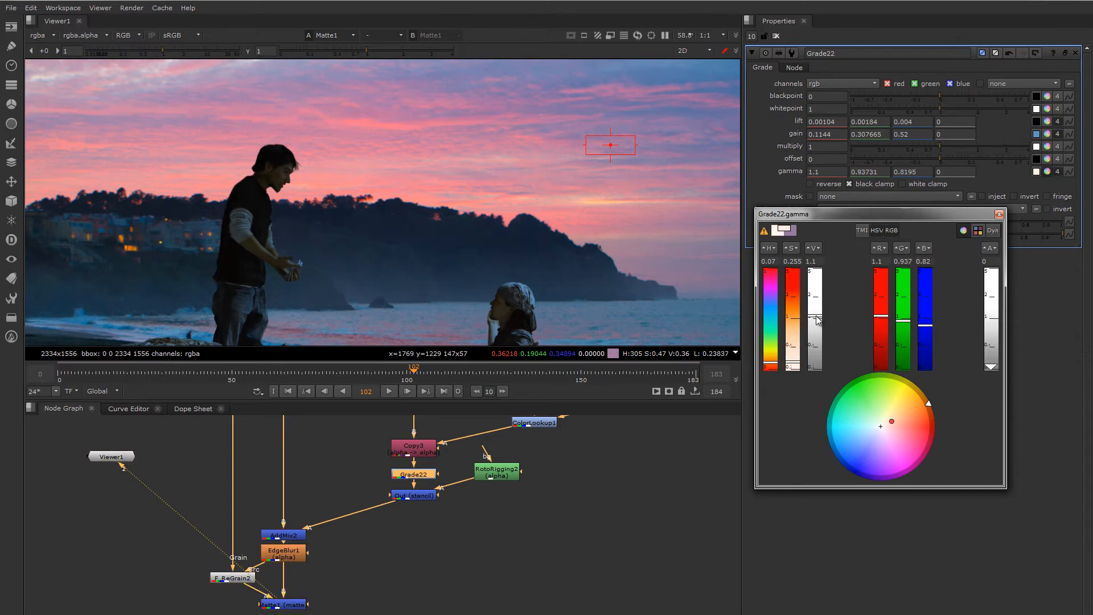
{"action": "left_click_drag", "start_coordinate": [791, 367], "coordinate": [791, 366]}
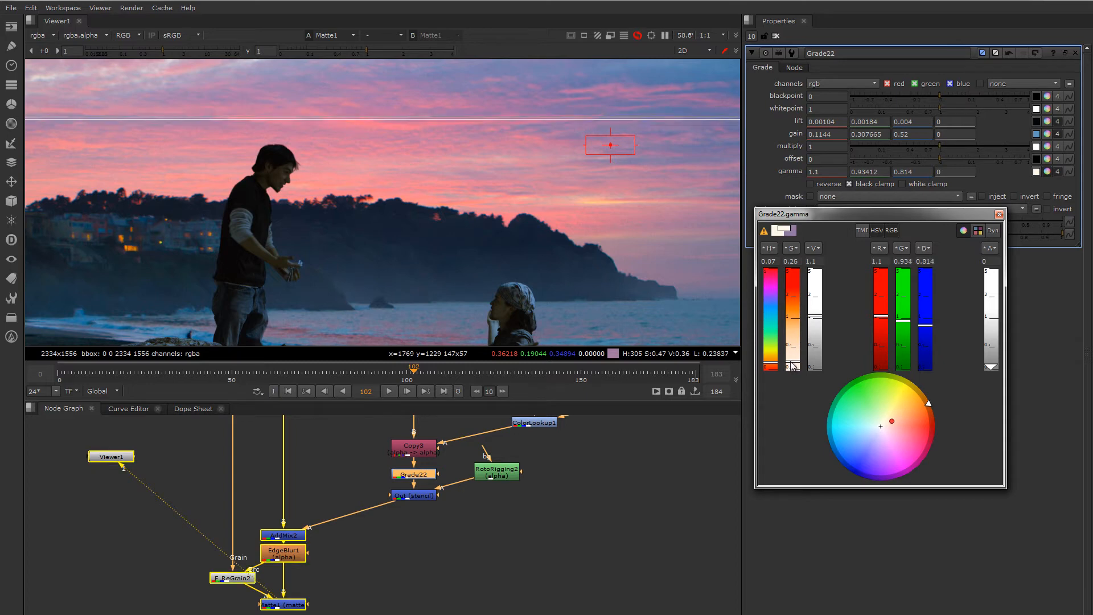
- Lower the saturation of Grade22's gamma colour to 0.245 and its value to 1.06
{"action": "middle_click_drag", "start_coordinate": [514, 285], "coordinate": [528, 193]}
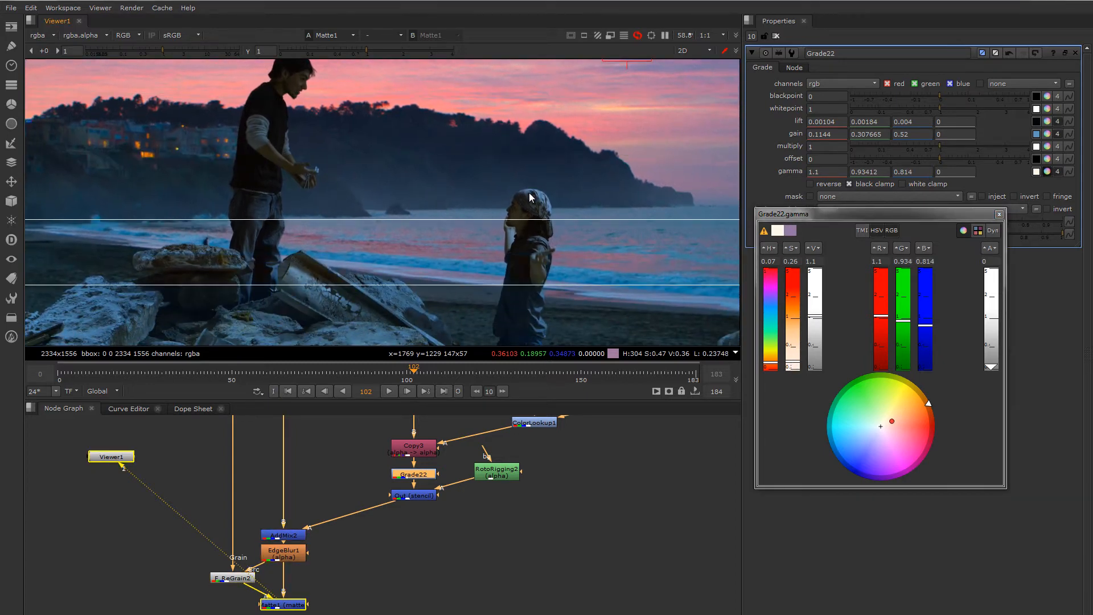
{"action": "middle_click_drag", "start_coordinate": [441, 196], "coordinate": [525, 166]}
{"action": "scroll", "coordinate": [532, 204], "scroll_direction": "down", "scroll_amount": 2}
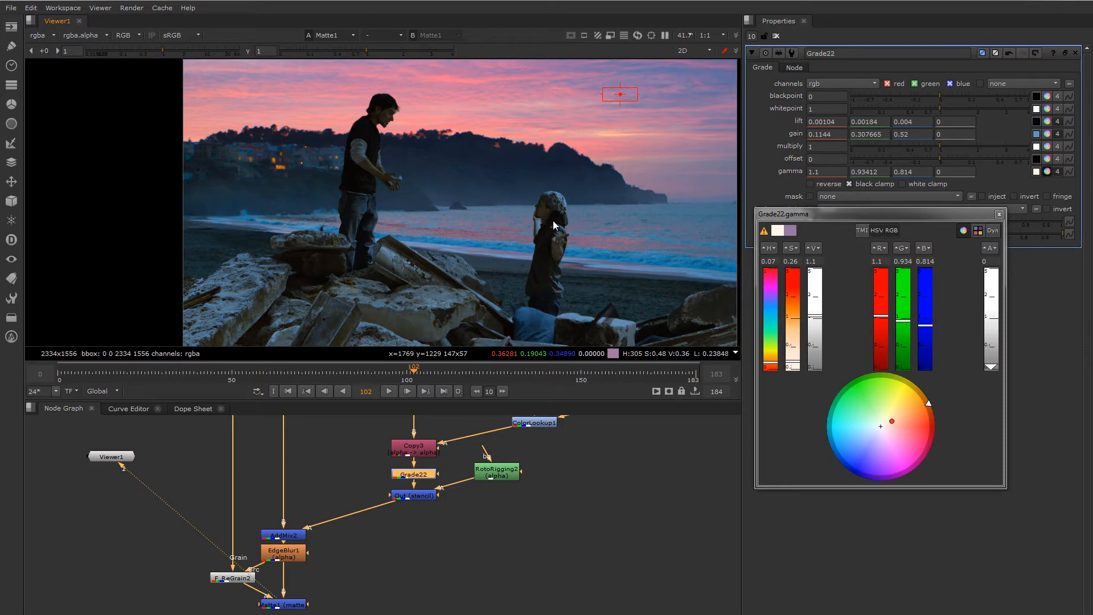
{"action": "scroll", "coordinate": [563, 199], "scroll_direction": "up", "scroll_amount": 1}
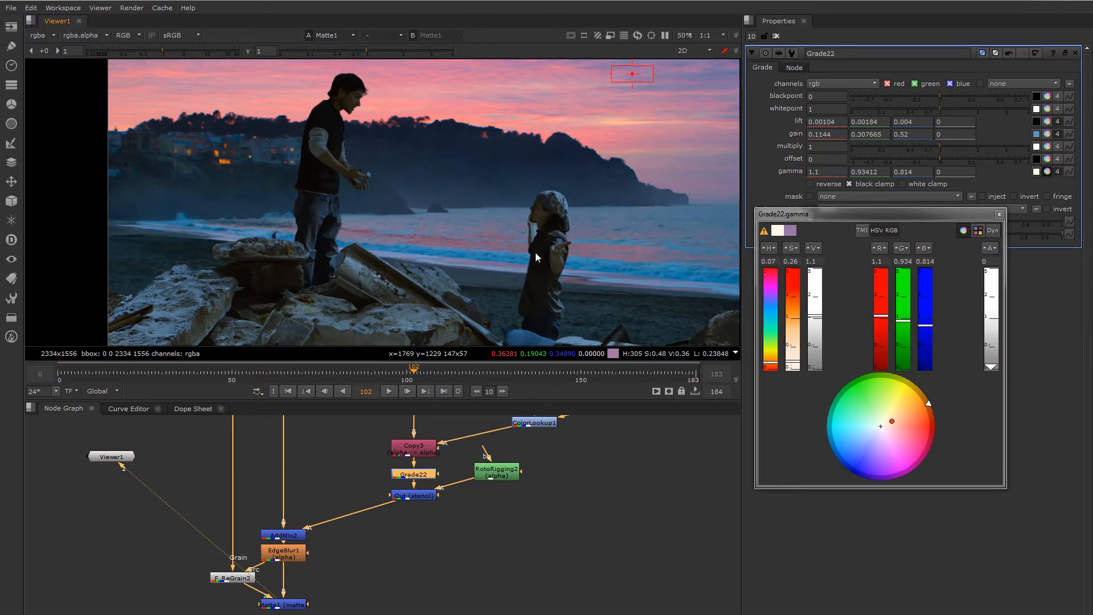
{"action": "scroll", "coordinate": [489, 251], "scroll_direction": "down", "scroll_amount": 1}
{"action": "middle_click_drag", "start_coordinate": [507, 250], "coordinate": [550, 246]}
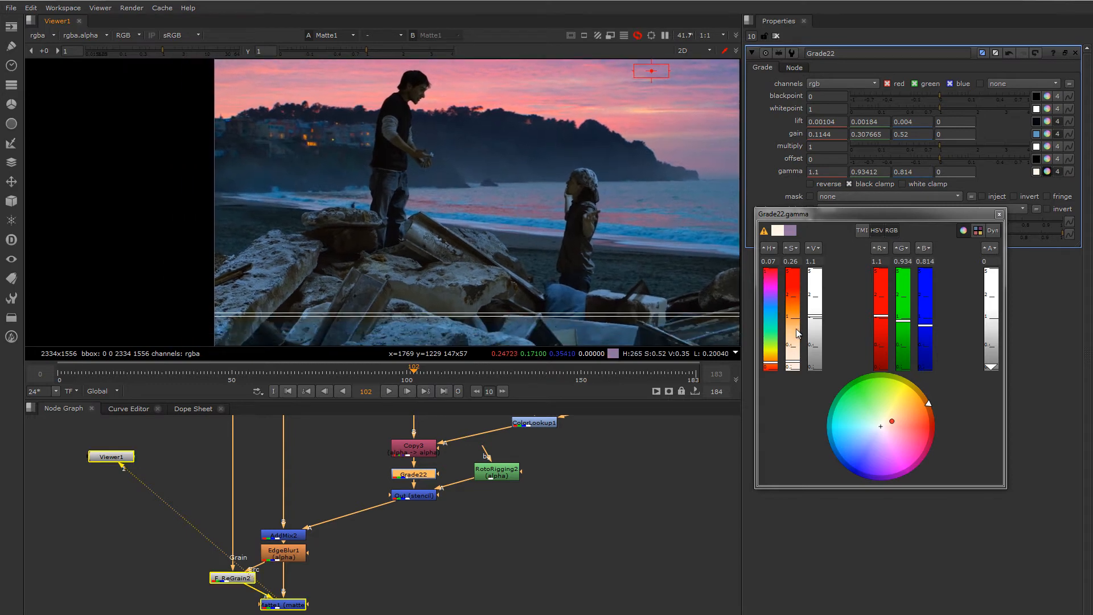
{"action": "left_click", "coordinate": [793, 367]}
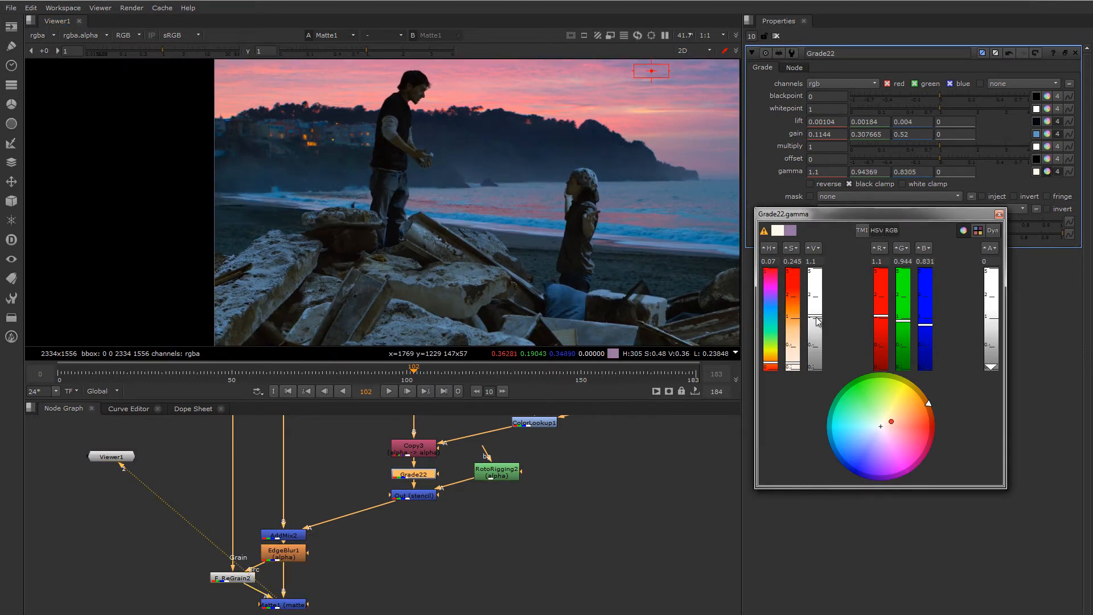
{"action": "left_click", "coordinate": [818, 321]}
{"action": "left_click", "coordinate": [798, 366]}
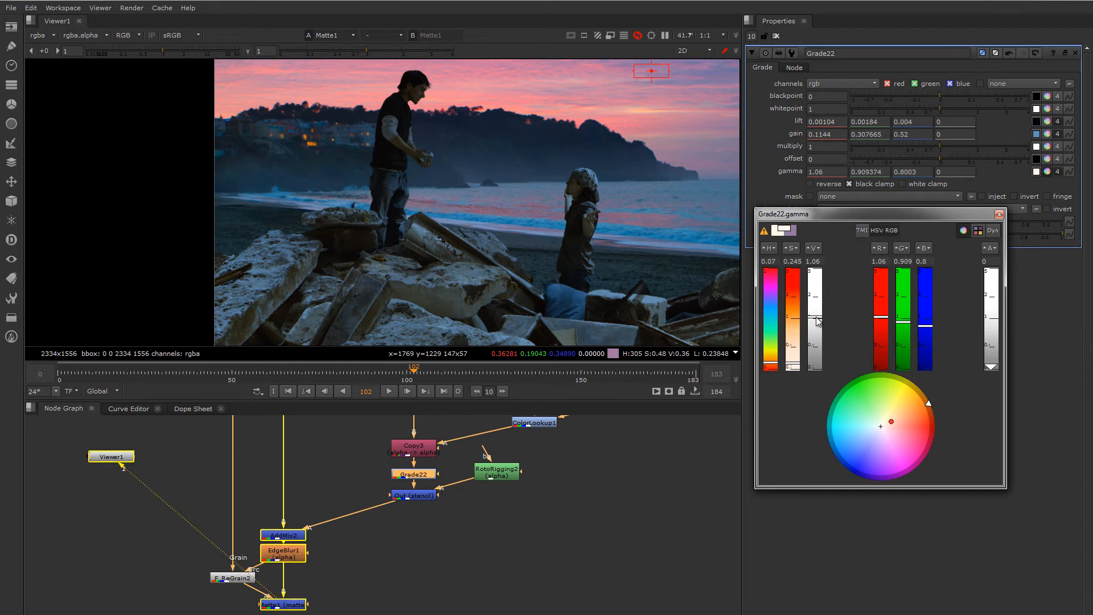
- Set Grade22's gamma colour to hue 0.05, saturation 0.255 and value 1.15, and close the colour picker
{"action": "left_click", "coordinate": [774, 367]}
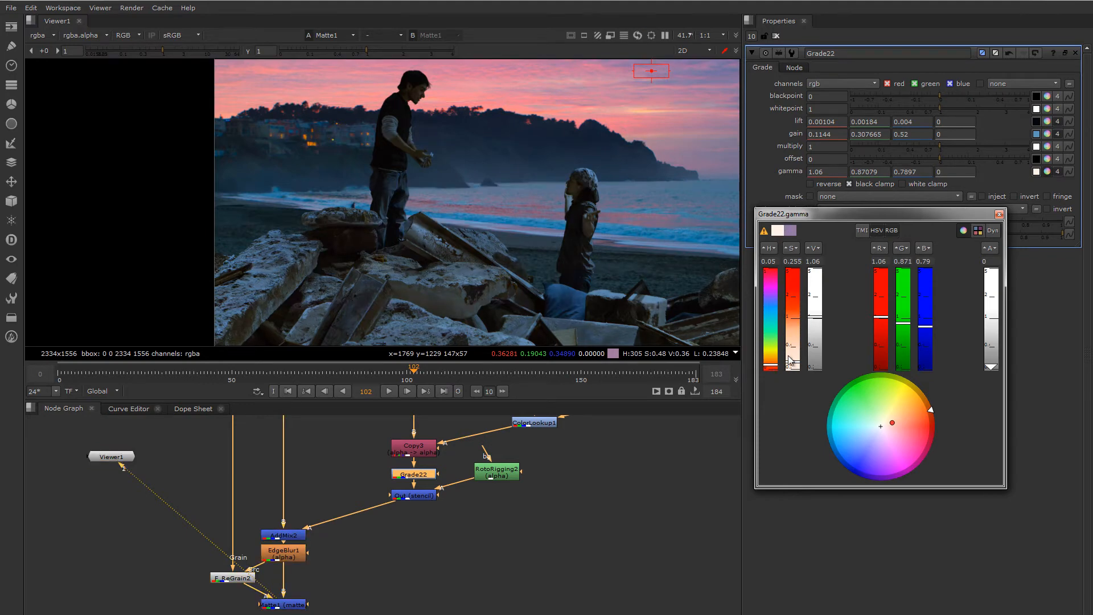
{"action": "left_click_drag", "start_coordinate": [815, 324], "coordinate": [815, 320]}
{"action": "left_click_drag", "start_coordinate": [815, 320], "coordinate": [815, 319]}
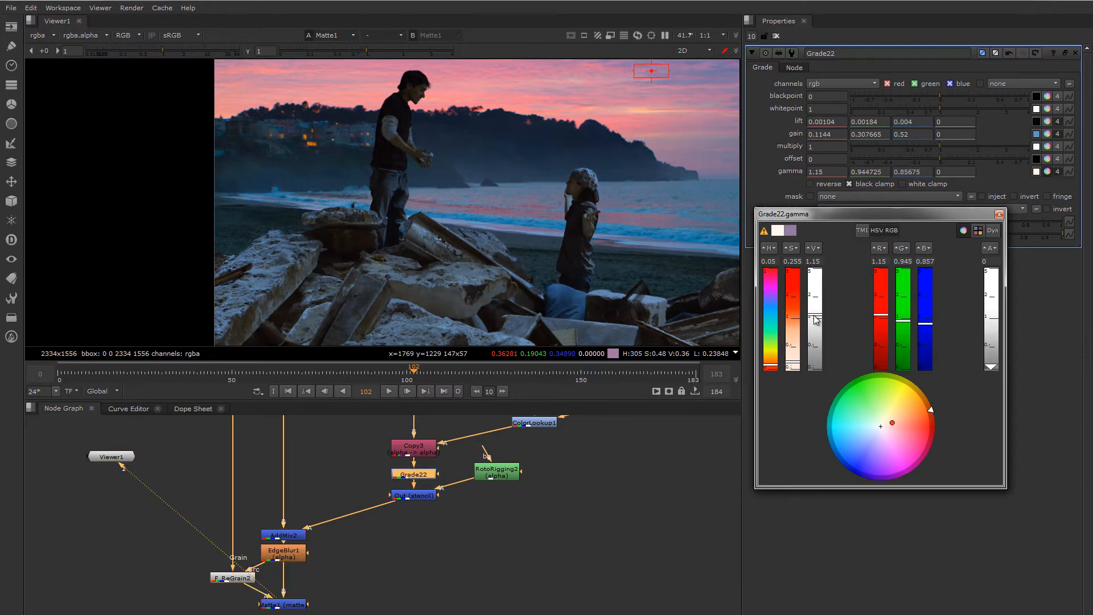
{"action": "left_click", "coordinate": [1000, 215]}
- Raise the viewer gain to 52 and compare the dark tones of the man and child with the background
{"action": "left_click_drag", "start_coordinate": [159, 51], "coordinate": [236, 51]}
{"action": "middle_click_drag", "start_coordinate": [392, 132], "coordinate": [357, 151]}
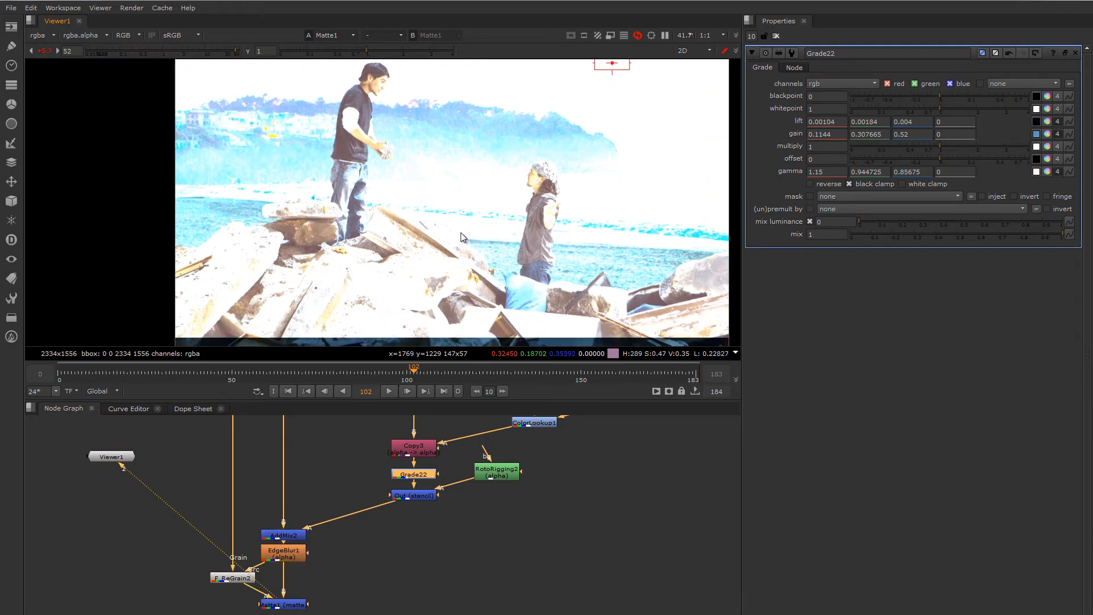
{"action": "scroll", "coordinate": [670, 258], "scroll_direction": "up", "scroll_amount": 2}
{"action": "scroll", "coordinate": [589, 228], "scroll_direction": "down", "scroll_amount": 3}
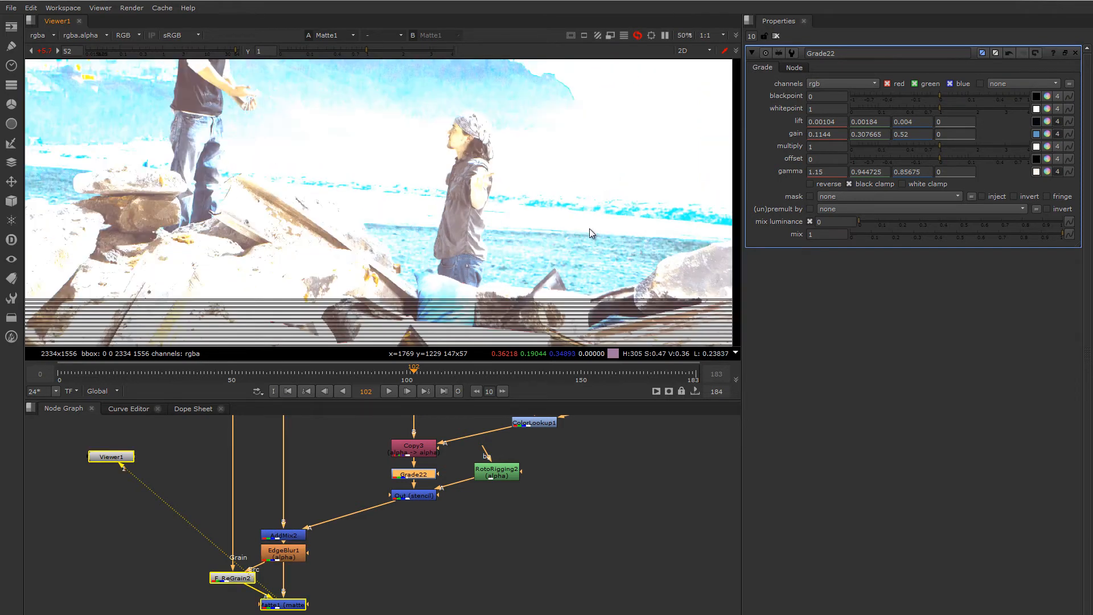
{"action": "middle_click_drag", "start_coordinate": [498, 216], "coordinate": [607, 250]}
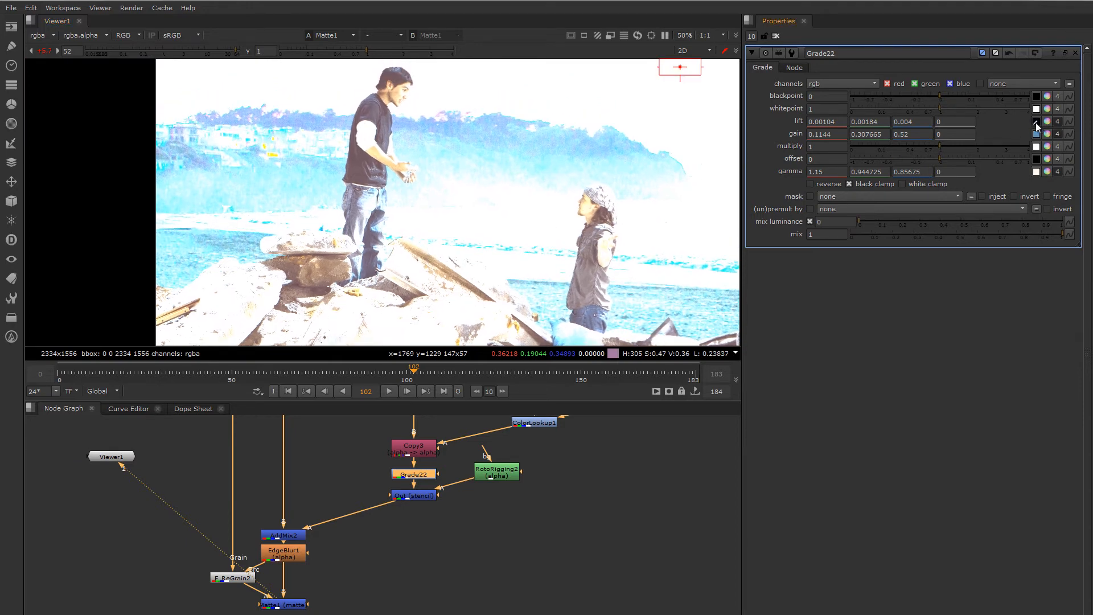
- Set Grade22's lift by sampling the average colour of the dark trees above the hillside houses, about 0.0066, 0.0117, 0.0203
{"action": "mouse_move", "coordinate": [667, 215]}
{"action": "middle_mouse_down"}
{"action": "mouse_move", "coordinate": [586, 164]}
{"action": "mouse_move", "coordinate": [665, 212]}
{"action": "middle_mouse_up"}
{"action": "middle_click_drag", "start_coordinate": [419, 162], "coordinate": [514, 174]}
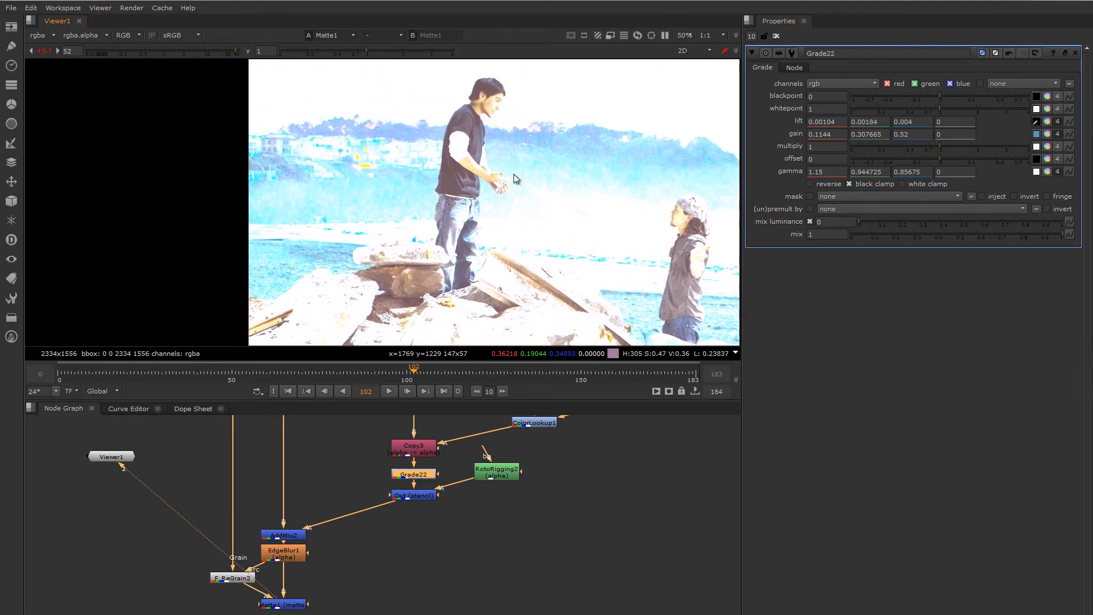
{"action": "scroll", "coordinate": [397, 137], "scroll_direction": "up", "scroll_amount": 4}
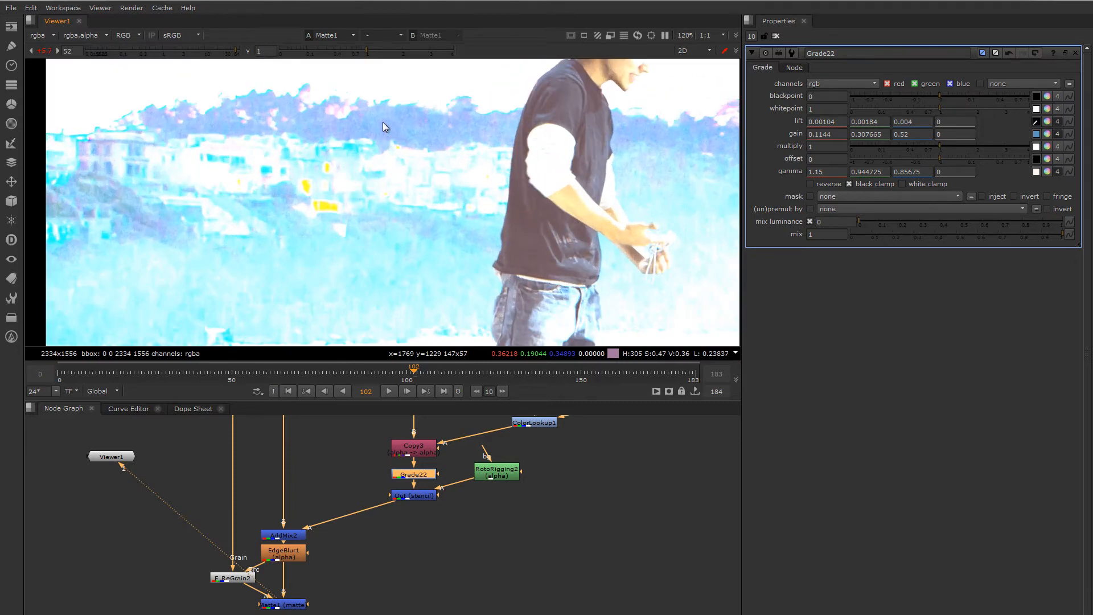
{"action": "left_click_drag", "start_coordinate": [378, 116], "coordinate": [441, 139], "text": "ctrl+shift"}
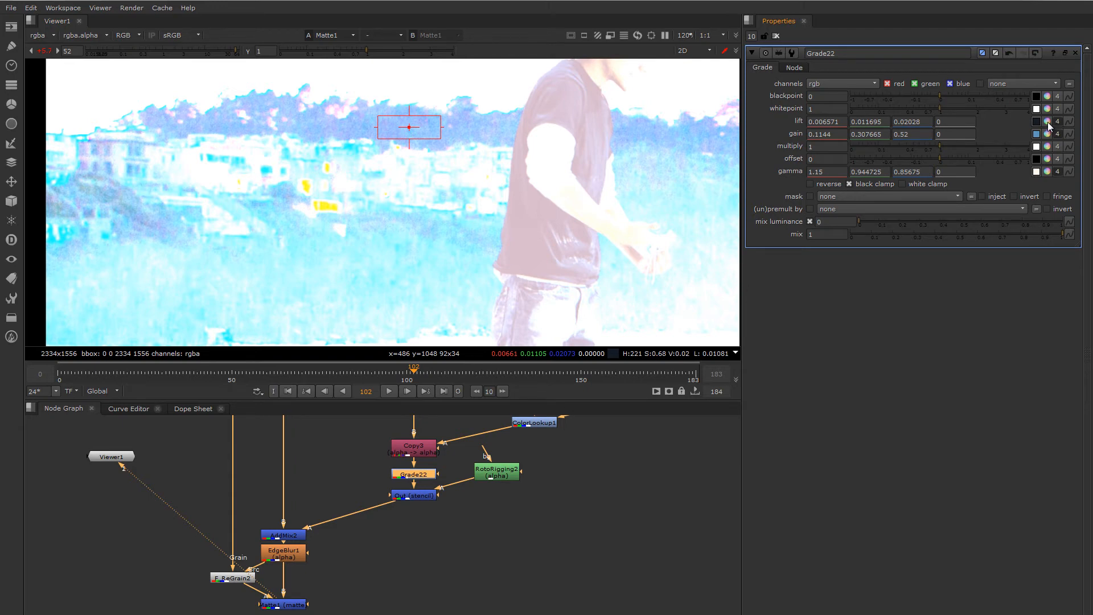
- Open the colour picker for Grade22's lift and set its saturation to 0.9 and its value to 0.01
{"action": "left_click", "coordinate": [1048, 122]}
{"action": "middle_click_drag", "start_coordinate": [611, 189], "coordinate": [448, 225]}
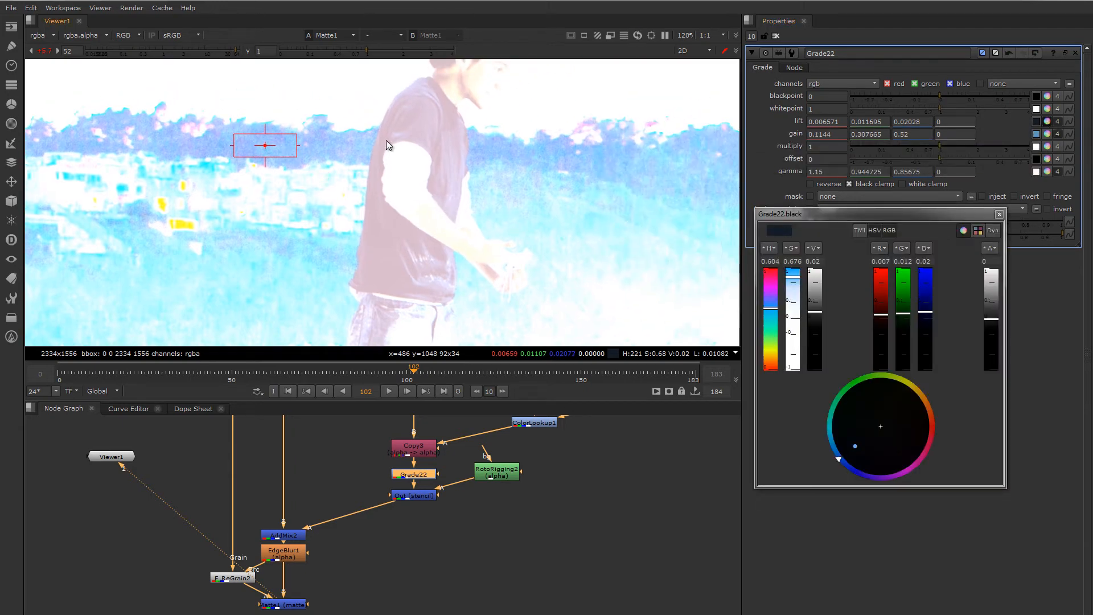
{"action": "scroll", "coordinate": [391, 203], "scroll_direction": "down", "scroll_amount": 4}
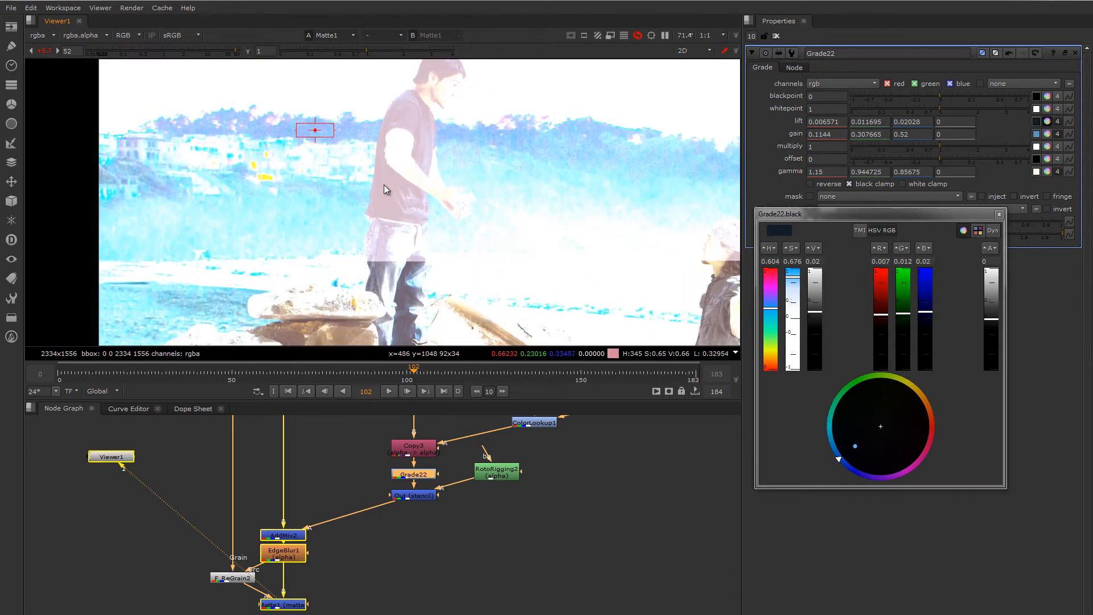
{"action": "mouse_move", "coordinate": [415, 256]}
{"action": "middle_mouse_down"}
{"action": "mouse_move", "coordinate": [416, 239]}
{"action": "mouse_move", "coordinate": [403, 254]}
{"action": "middle_mouse_up"}
{"action": "scroll", "coordinate": [310, 134], "scroll_direction": "up", "scroll_amount": 3}
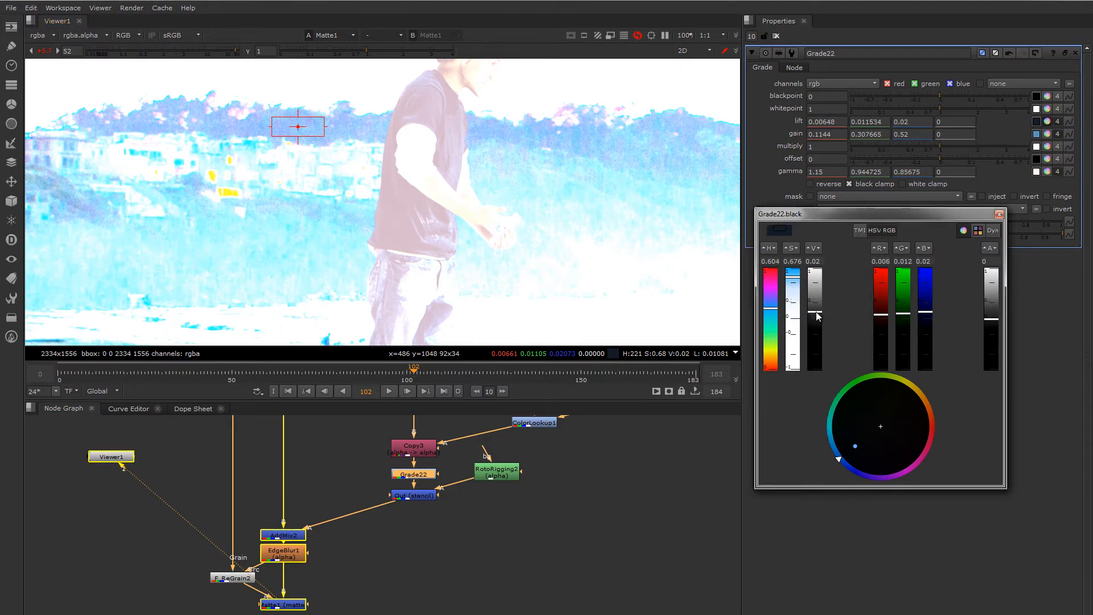
{"action": "left_click_drag", "start_coordinate": [817, 315], "coordinate": [795, 276]}
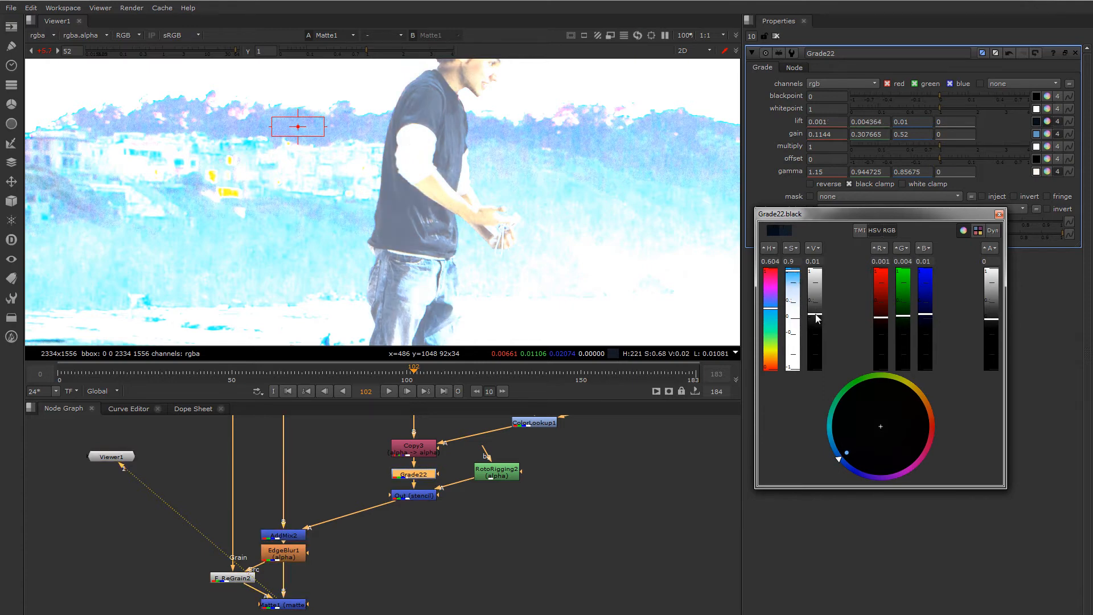
{"action": "left_click_drag", "start_coordinate": [818, 318], "coordinate": [818, 317]}
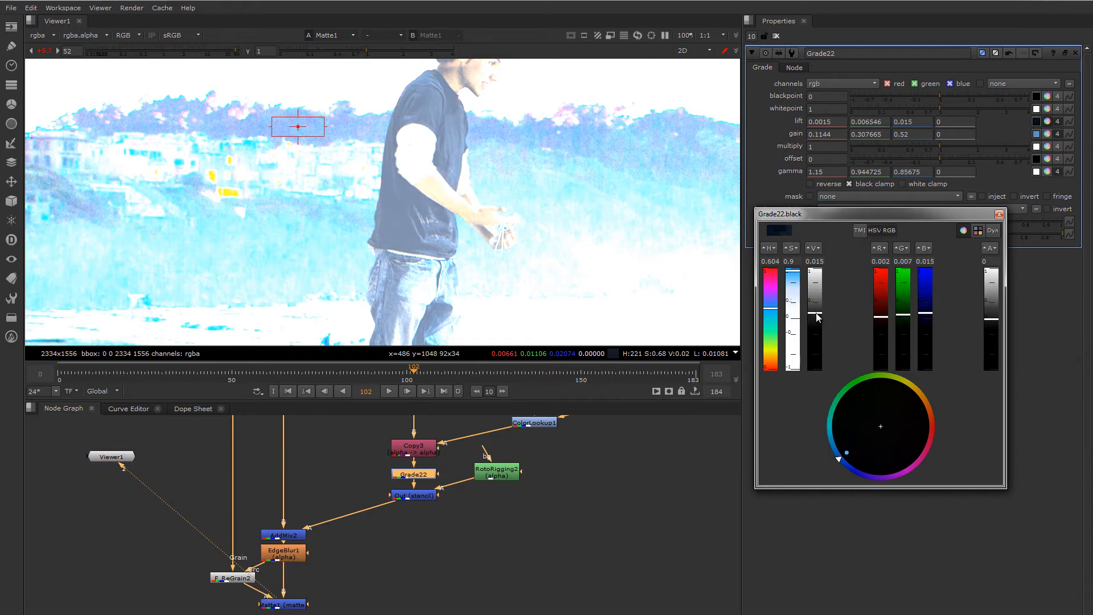
{"action": "left_click_drag", "start_coordinate": [817, 315], "coordinate": [817, 316]}
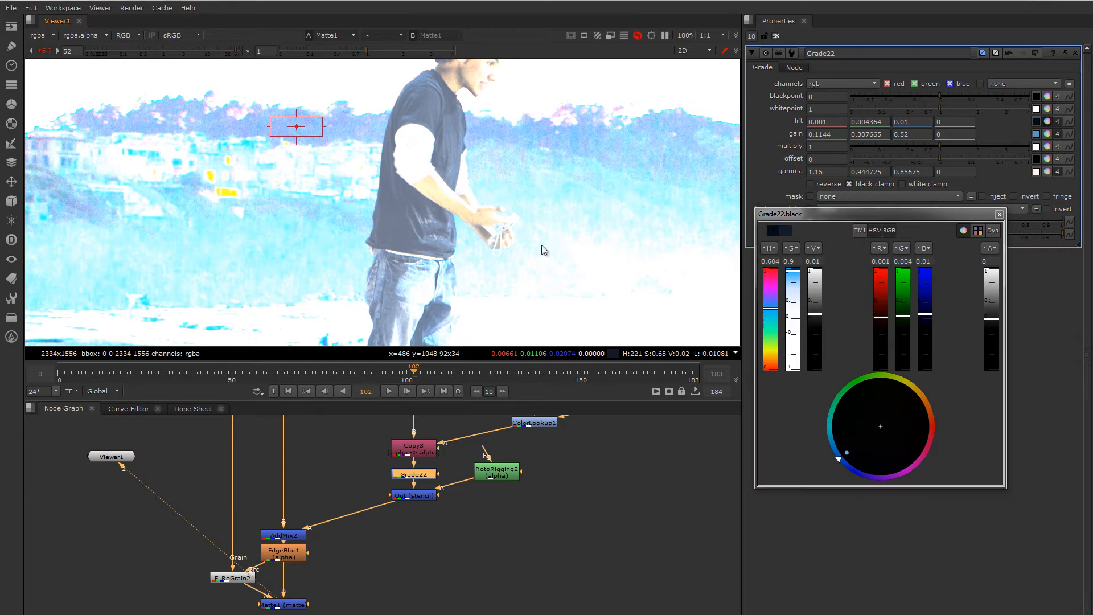
- Compare the black levels of the man and child with the hillside, and reset the viewer gain to 1
{"action": "scroll", "coordinate": [541, 245], "scroll_direction": "down", "scroll_amount": 1}
{"action": "middle_click_drag", "start_coordinate": [584, 240], "coordinate": [467, 217]}
{"action": "scroll", "coordinate": [469, 217], "scroll_direction": "down", "scroll_amount": 2}
{"action": "middle_click_drag", "start_coordinate": [545, 236], "coordinate": [458, 205]}
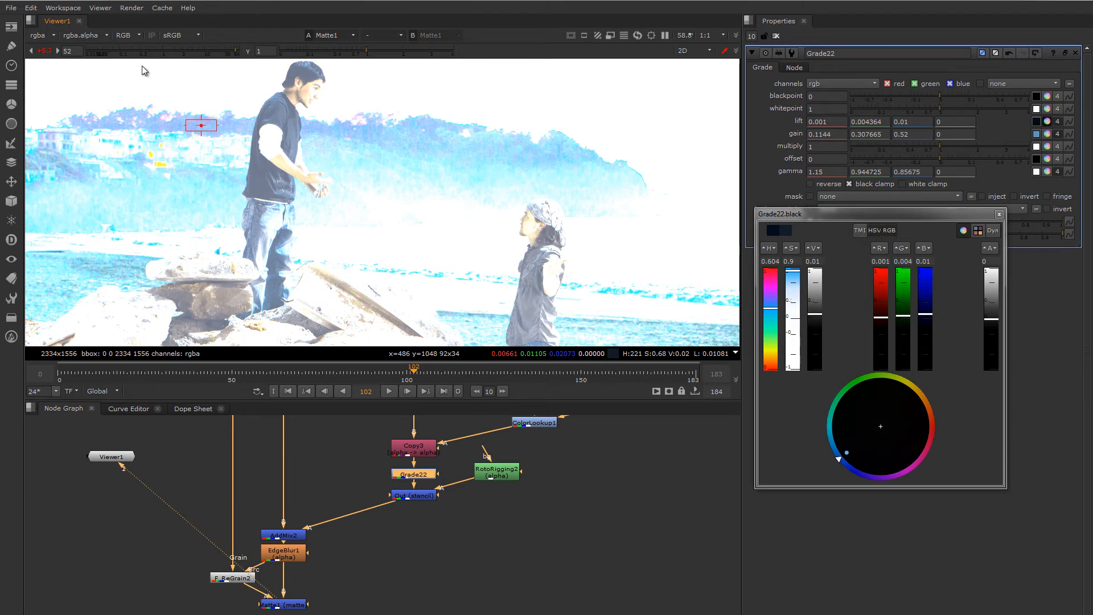
{"action": "left_click", "coordinate": [44, 51]}
{"action": "middle_click_drag", "start_coordinate": [445, 176], "coordinate": [491, 155]}
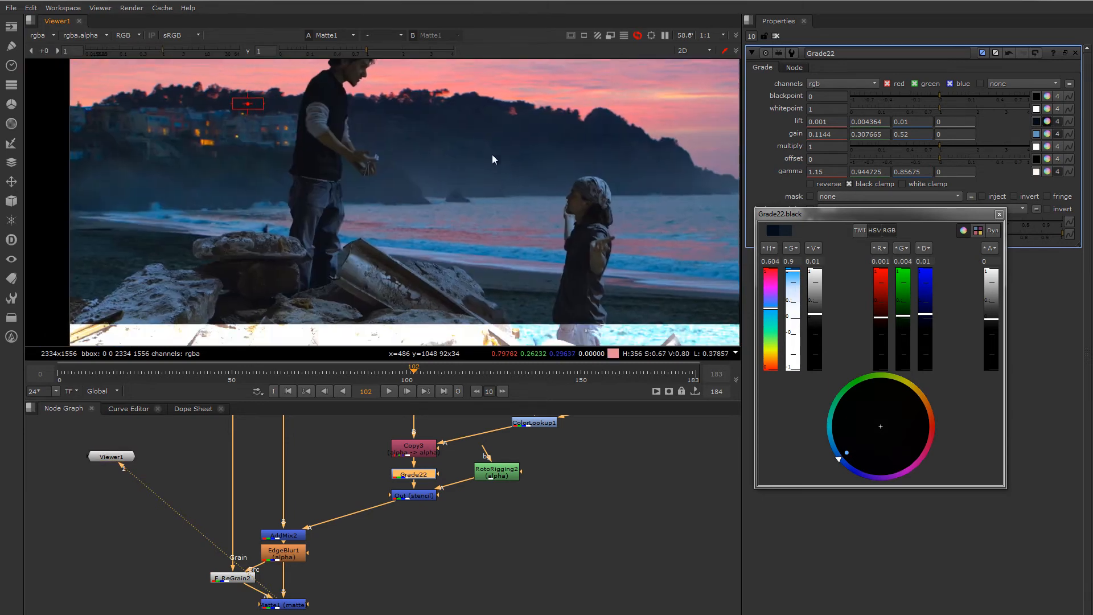
- Lower the value of Grade22's lift colour to 0.008
{"action": "scroll", "coordinate": [491, 155], "scroll_direction": "down", "scroll_amount": 2}
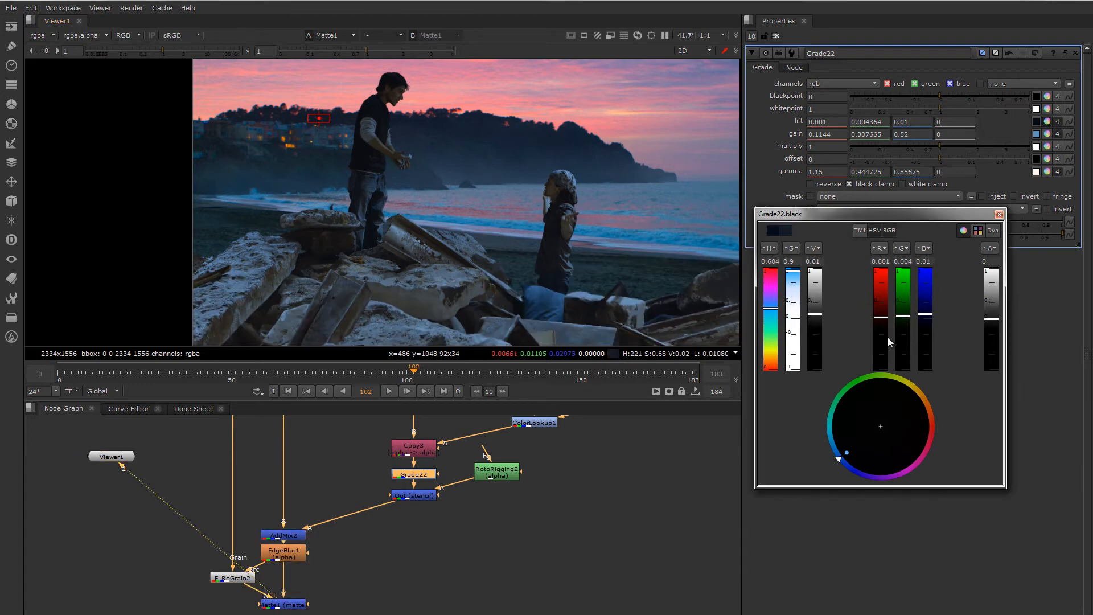
{"action": "key", "text": "Down"}
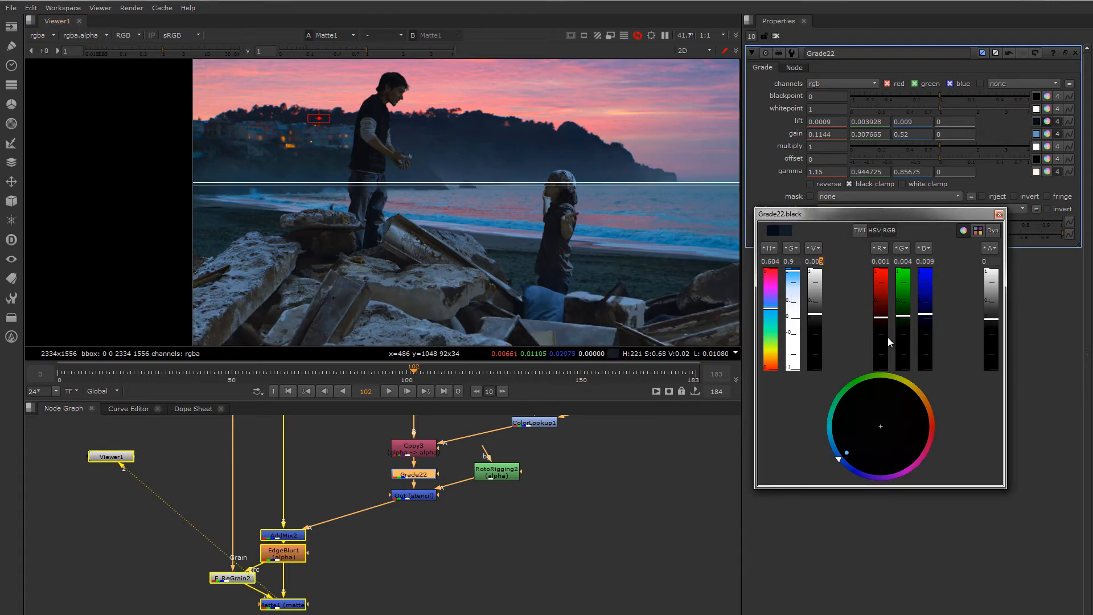
{"action": "key", "text": "Down"}
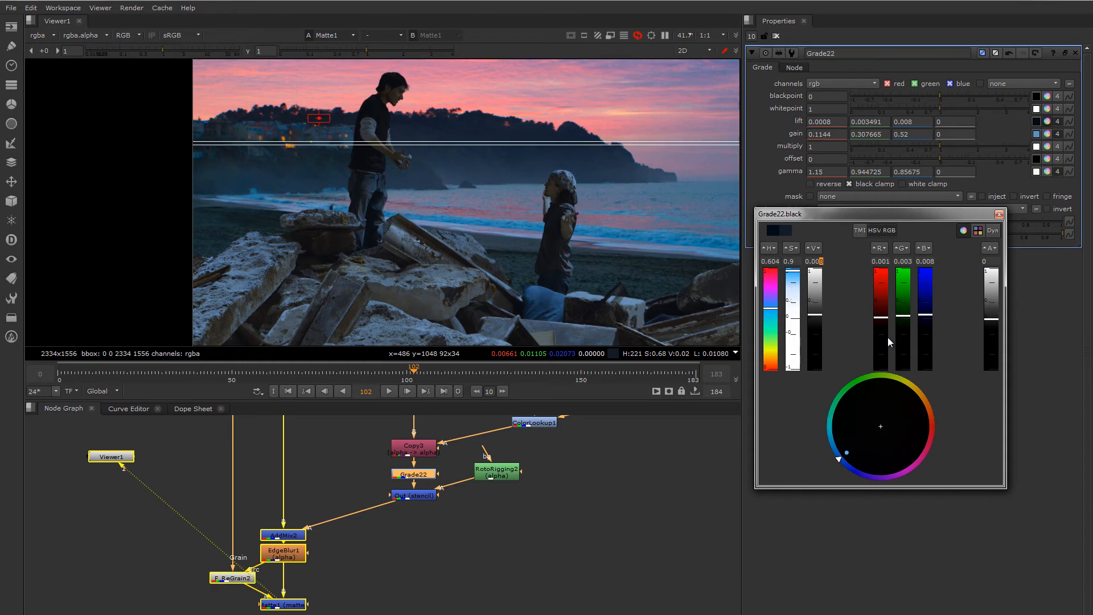
- Raise the value of Grade22's lift colour to 0.01
{"action": "key", "text": "Down"}
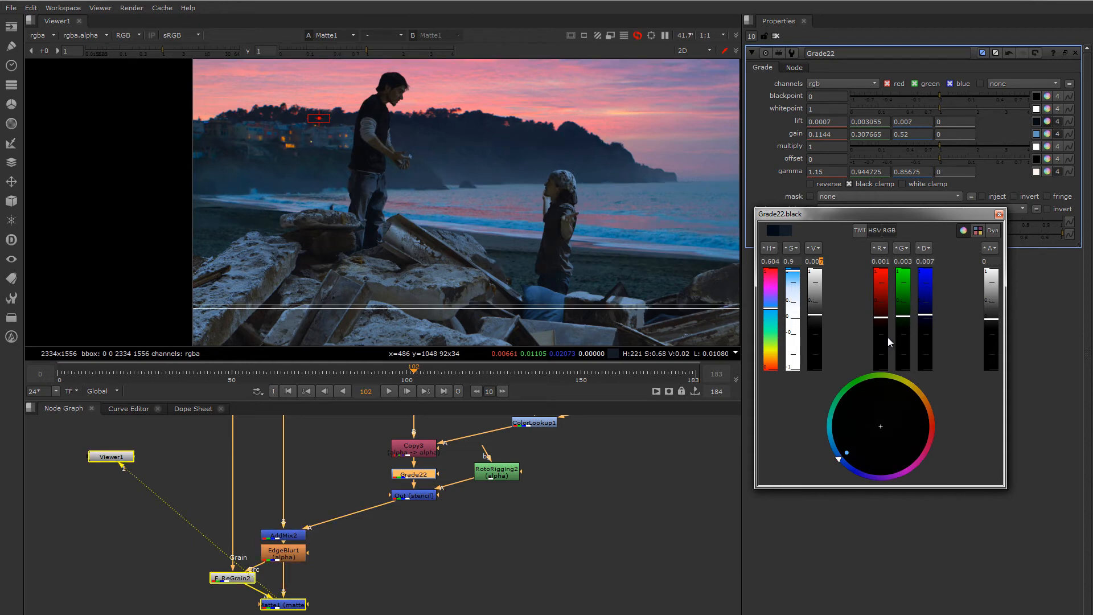
{"action": "key", "text": "Up"}
{"action": "key", "text": "Up"}
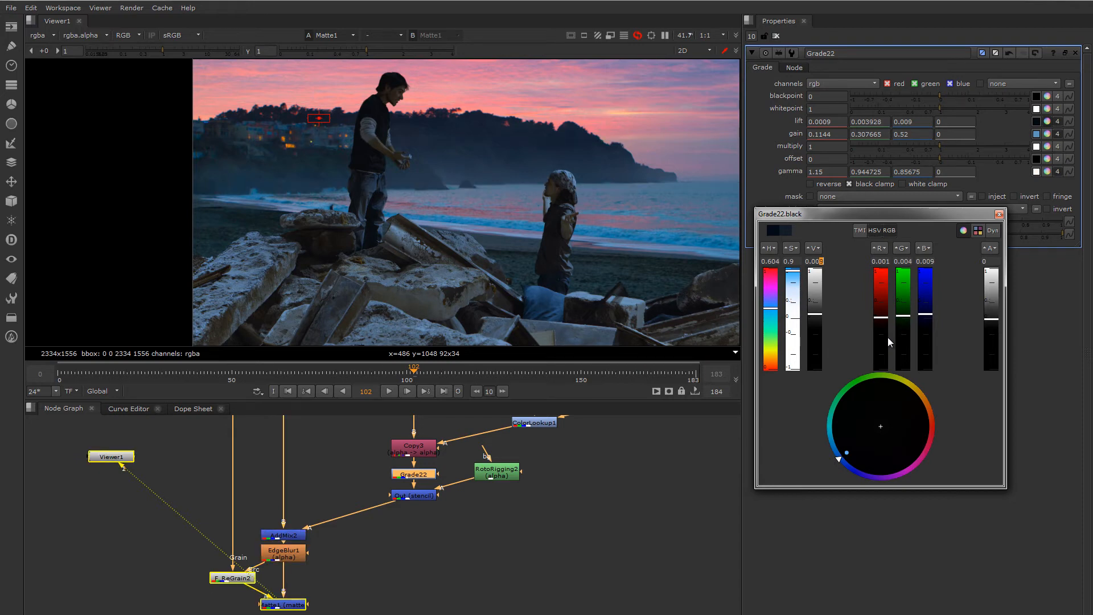
{"action": "key", "text": "Up"}
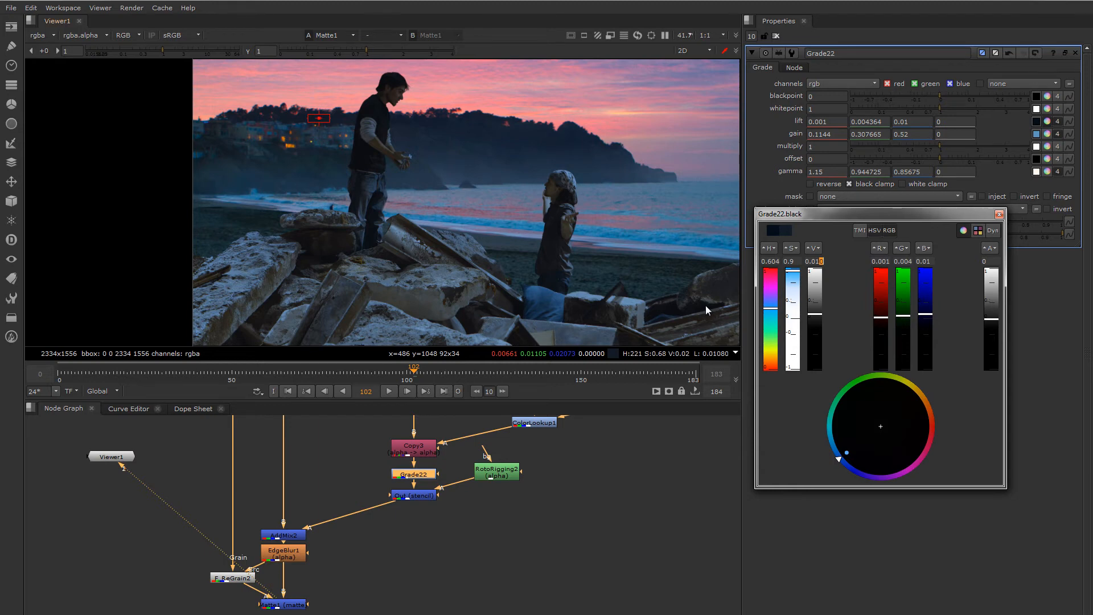
- Close Grade22's lift colour picker and inspect the man's face and clothing up close against the sky and dark trees
{"action": "middle_click_drag", "start_coordinate": [616, 263], "coordinate": [575, 272]}
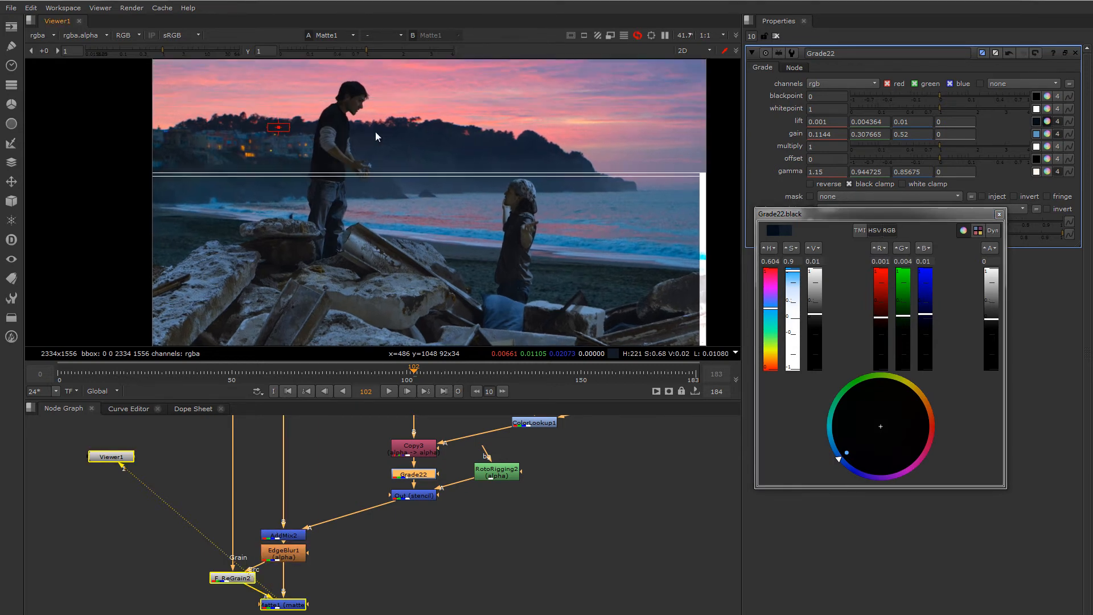
{"action": "scroll", "coordinate": [353, 117], "scroll_direction": "up", "scroll_amount": 6}
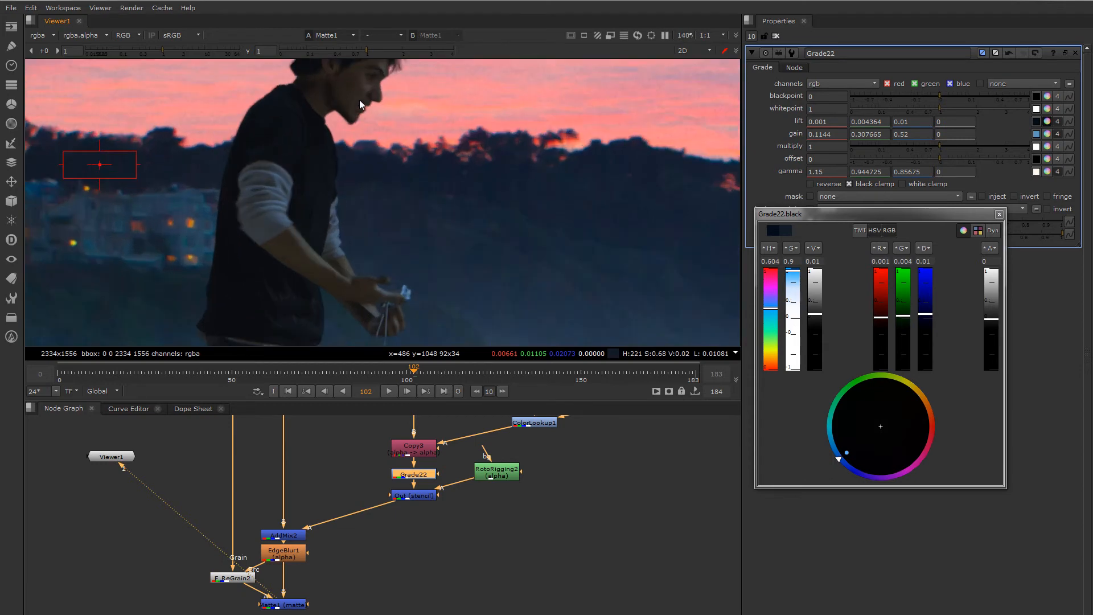
{"action": "middle_click_drag", "start_coordinate": [360, 101], "coordinate": [372, 165]}
{"action": "scroll", "coordinate": [377, 165], "scroll_direction": "up", "scroll_amount": 1}
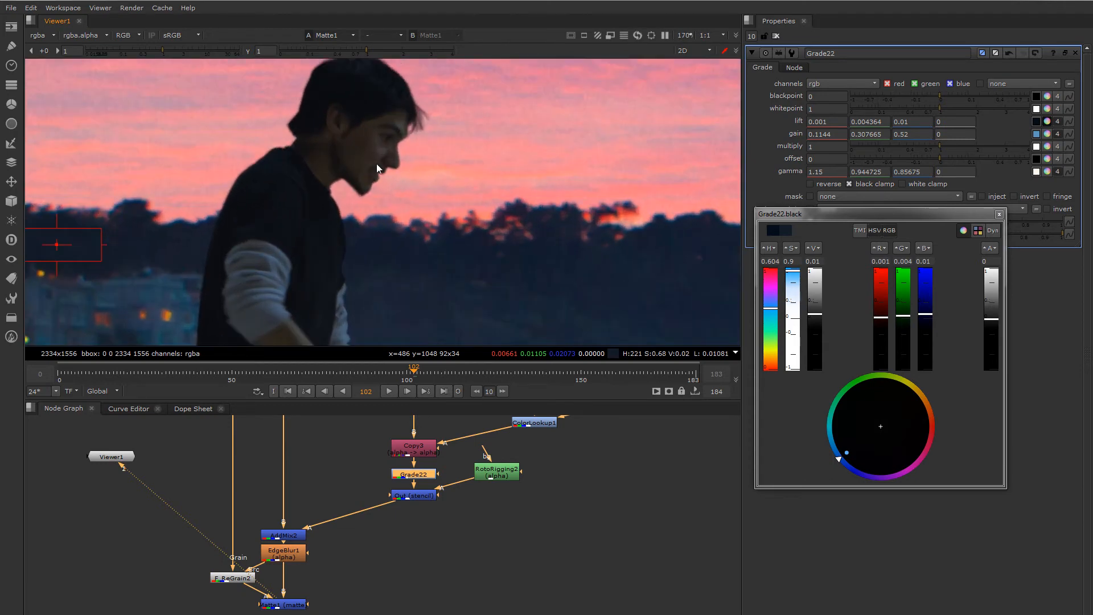
{"action": "left_click", "coordinate": [999, 214]}
{"action": "scroll", "coordinate": [458, 193], "scroll_direction": "up", "scroll_amount": 3}
{"action": "scroll", "coordinate": [438, 198], "scroll_direction": "up", "scroll_amount": 2}
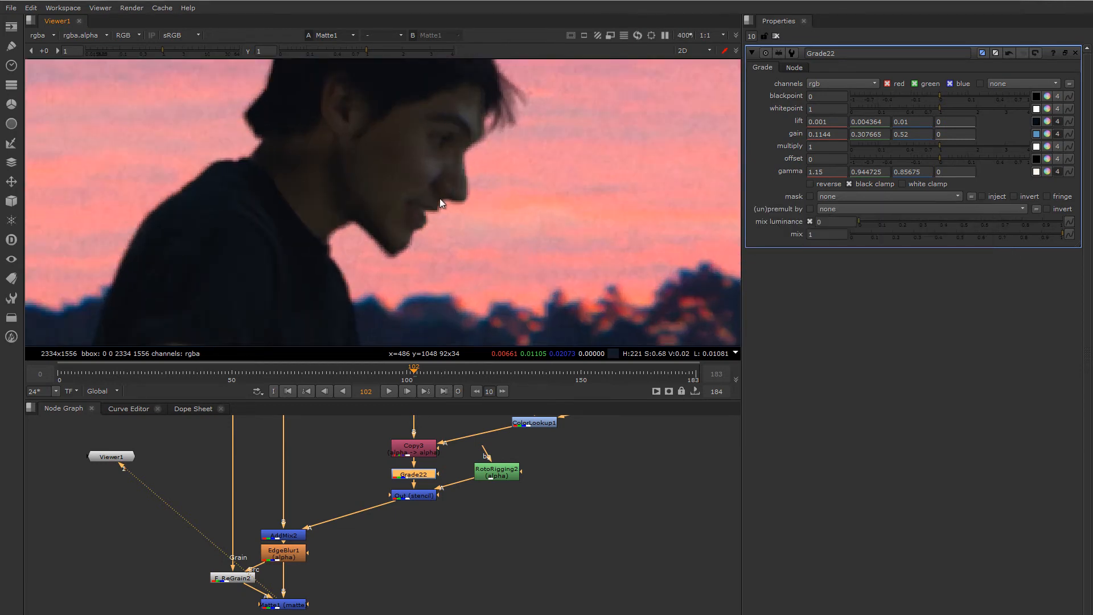
{"action": "scroll", "coordinate": [459, 178], "scroll_direction": "down", "scroll_amount": 3}
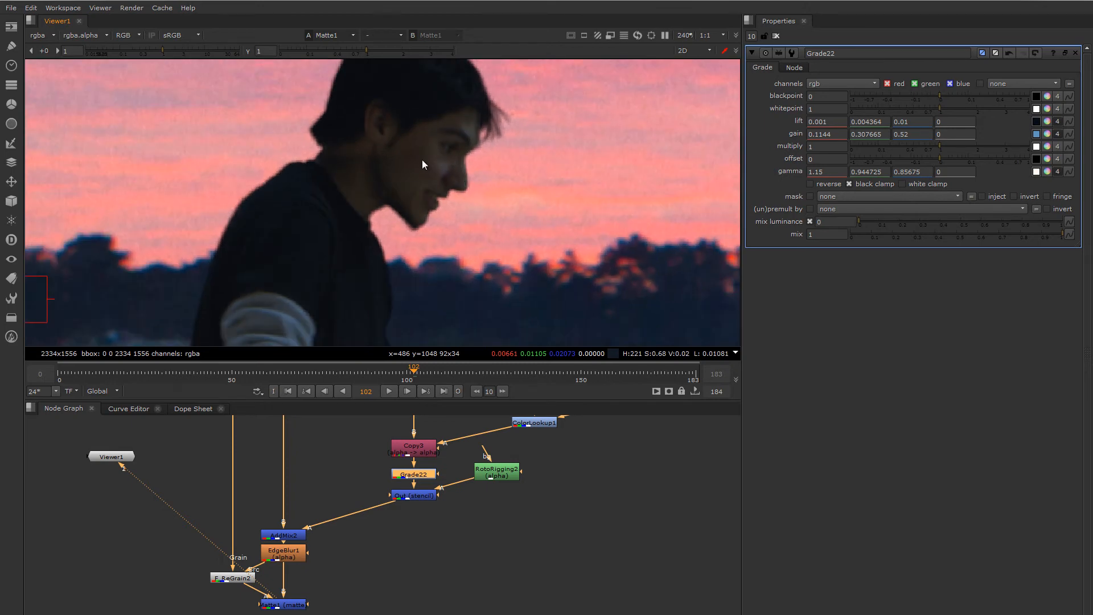
{"action": "scroll", "coordinate": [436, 167], "scroll_direction": "down", "scroll_amount": 2}
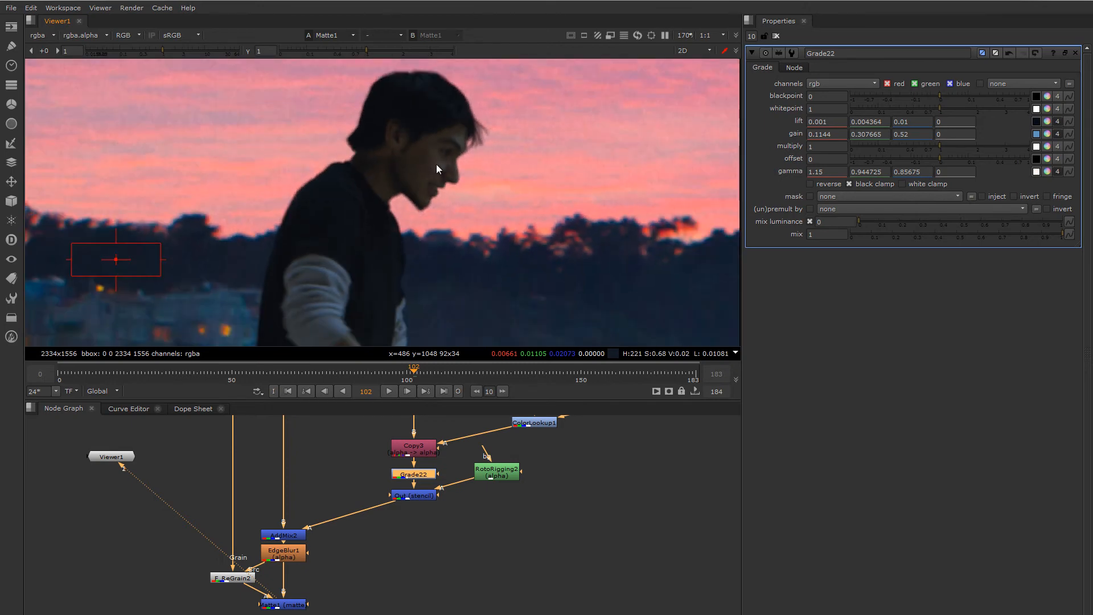
- Move the first regrain node and its dot down to just above AddMix2, and connect the dot's input to Grade22
{"action": "scroll", "coordinate": [393, 497], "scroll_direction": "down", "scroll_amount": 5}
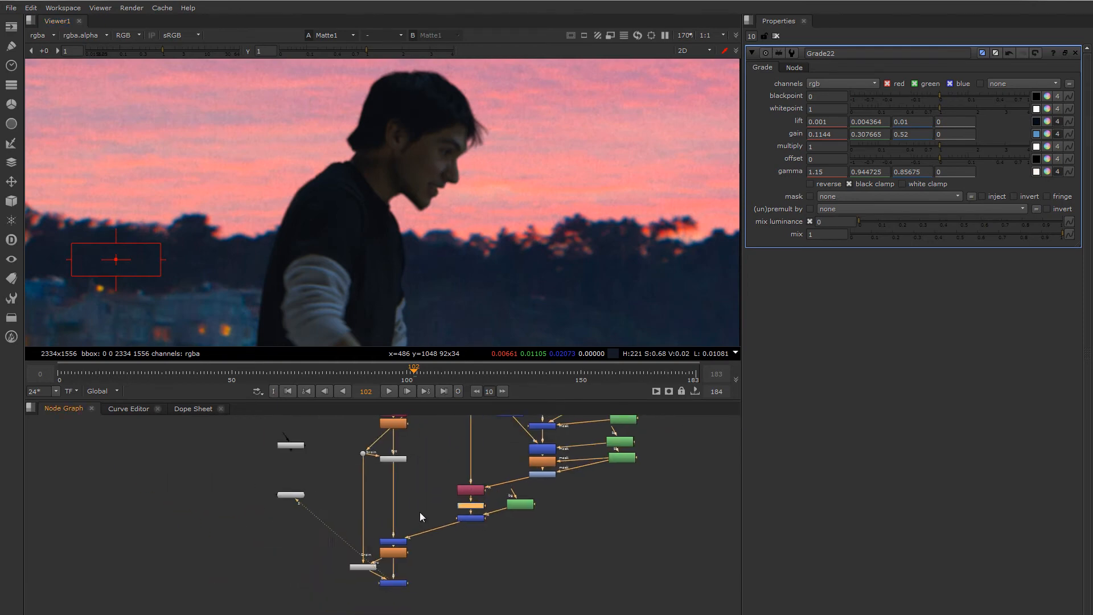
{"action": "middle_click_drag", "start_coordinate": [418, 467], "coordinate": [410, 541]}
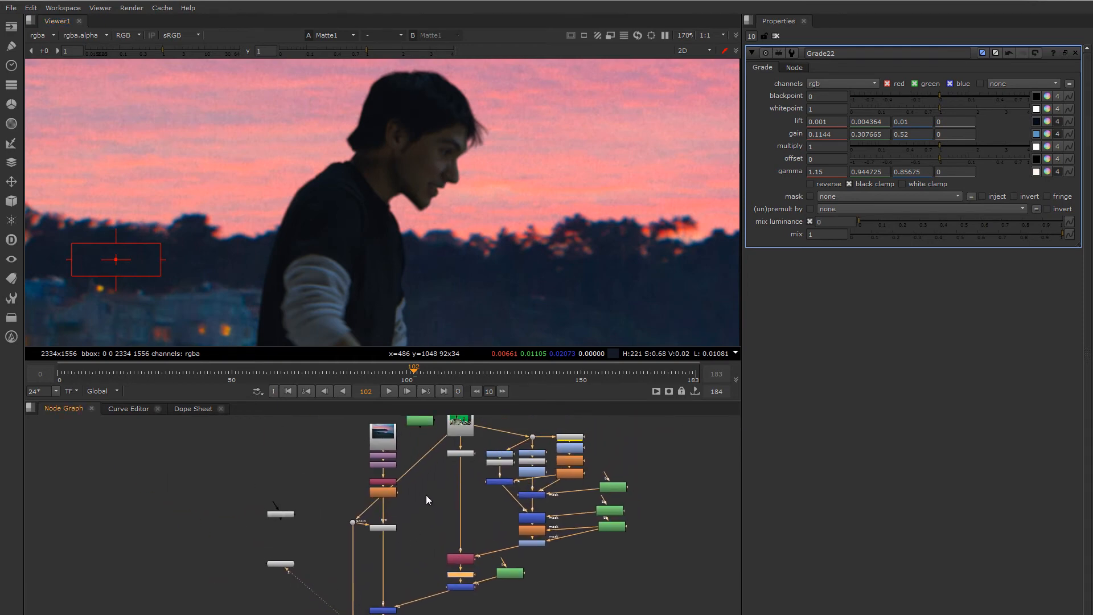
{"action": "middle_click_drag", "start_coordinate": [425, 494], "coordinate": [402, 475]}
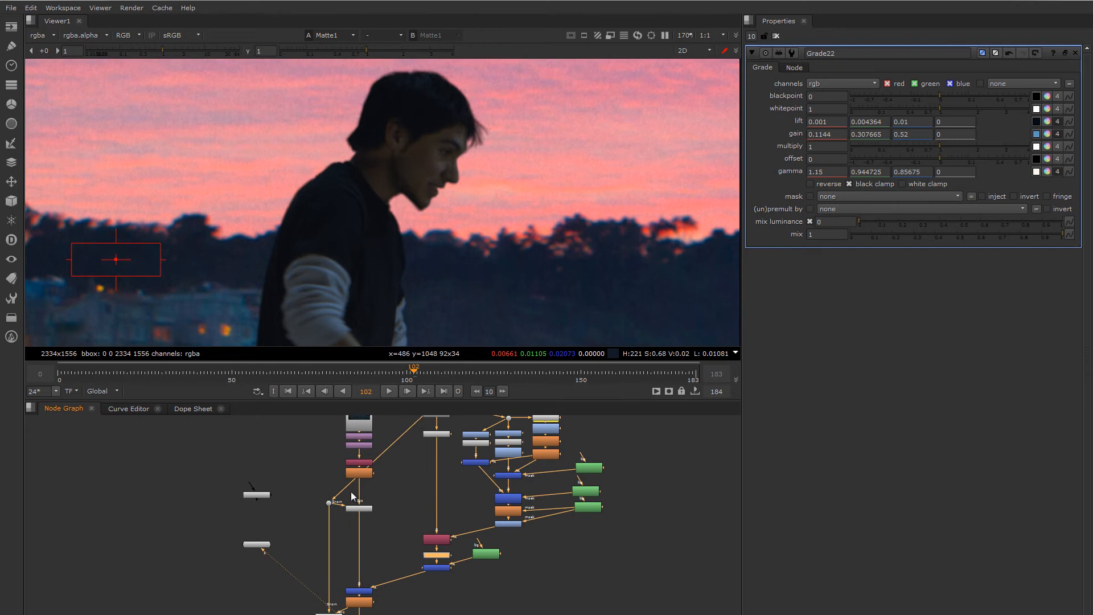
{"action": "left_click_drag", "start_coordinate": [327, 504], "coordinate": [363, 588]}
{"action": "left_click_drag", "start_coordinate": [403, 520], "coordinate": [330, 571]}
{"action": "left_click_drag", "start_coordinate": [427, 426], "coordinate": [435, 555]}
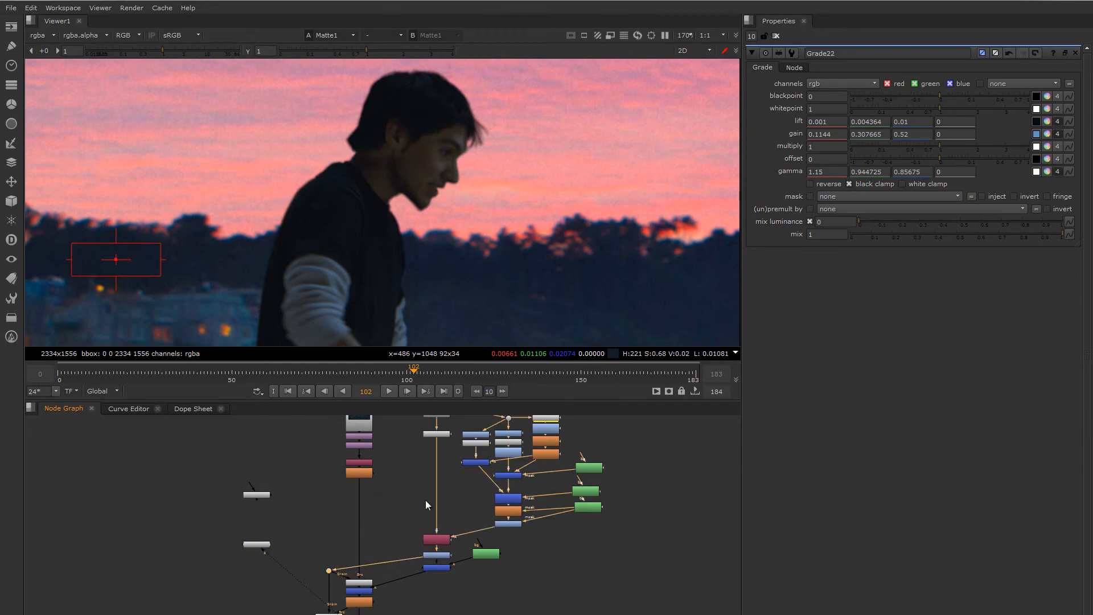
- Close Grade22's properties and open the properties of F_ReGrain1 above AddMix2
{"action": "middle_click_drag", "start_coordinate": [401, 505], "coordinate": [471, 454]}
{"action": "scroll", "coordinate": [401, 562], "scroll_direction": "up", "scroll_amount": 3}
{"action": "double_click", "coordinate": [456, 511]}
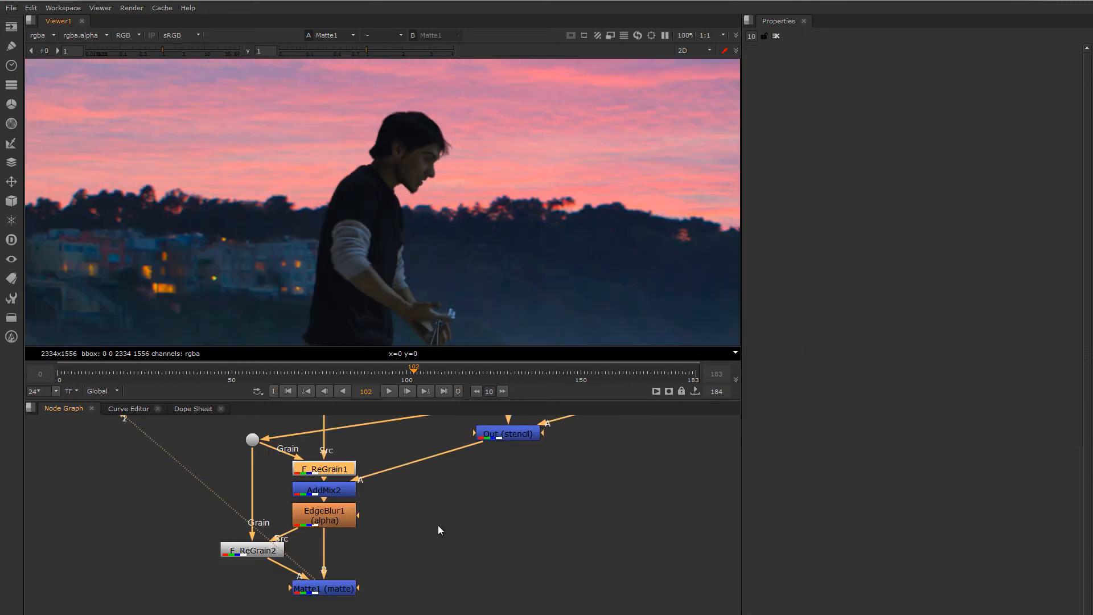
{"action": "double_click", "coordinate": [341, 469]}
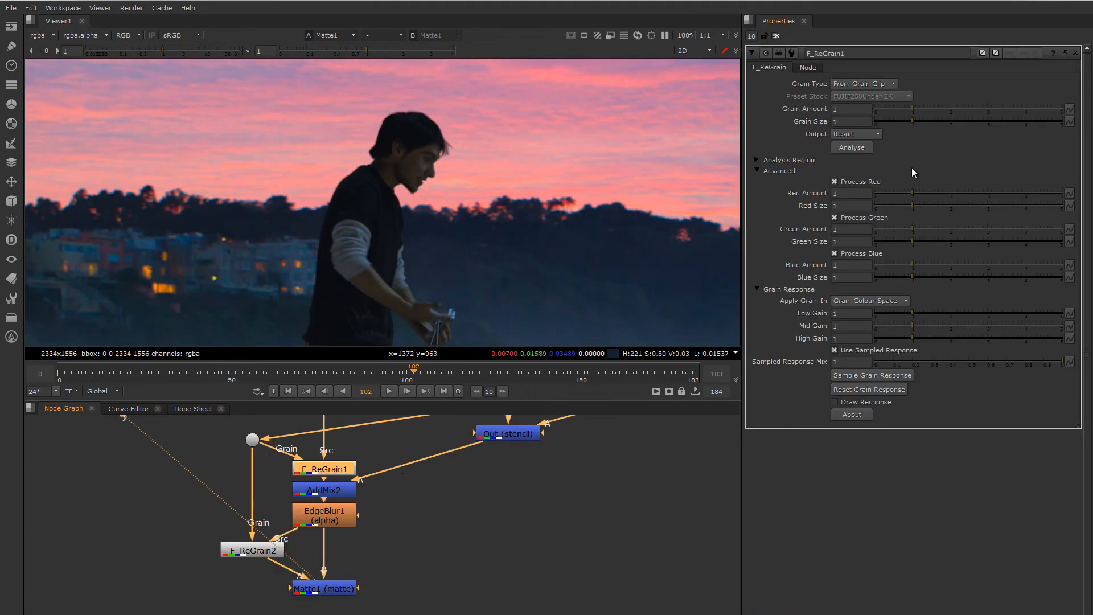
{"action": "scroll", "coordinate": [475, 176], "scroll_direction": "up", "scroll_amount": 6}
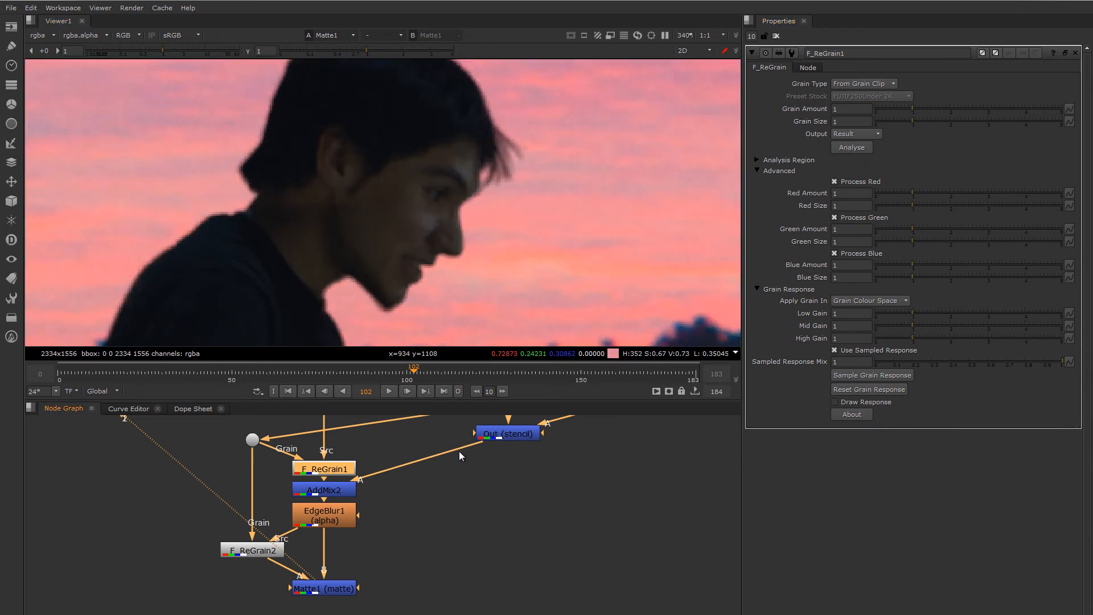
- Open the properties of F_ReGrain2 and sample the grain response for F_ReGrain2 and F_ReGrain1
{"action": "middle_click_drag", "start_coordinate": [459, 454], "coordinate": [436, 519]}
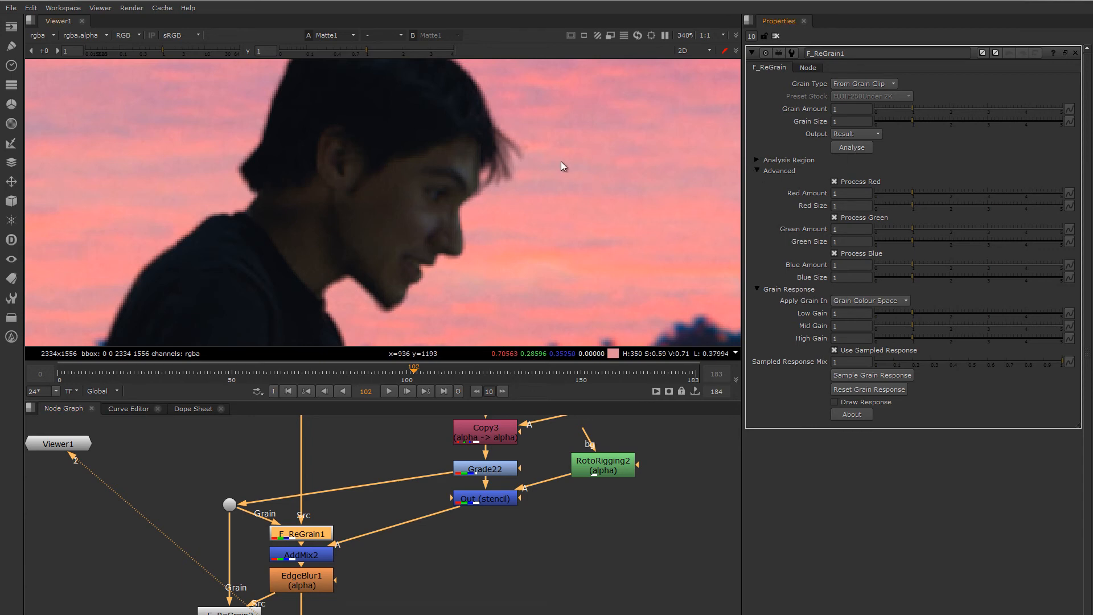
{"action": "middle_click_drag", "start_coordinate": [240, 521], "coordinate": [255, 449]}
{"action": "double_click", "coordinate": [243, 544]}
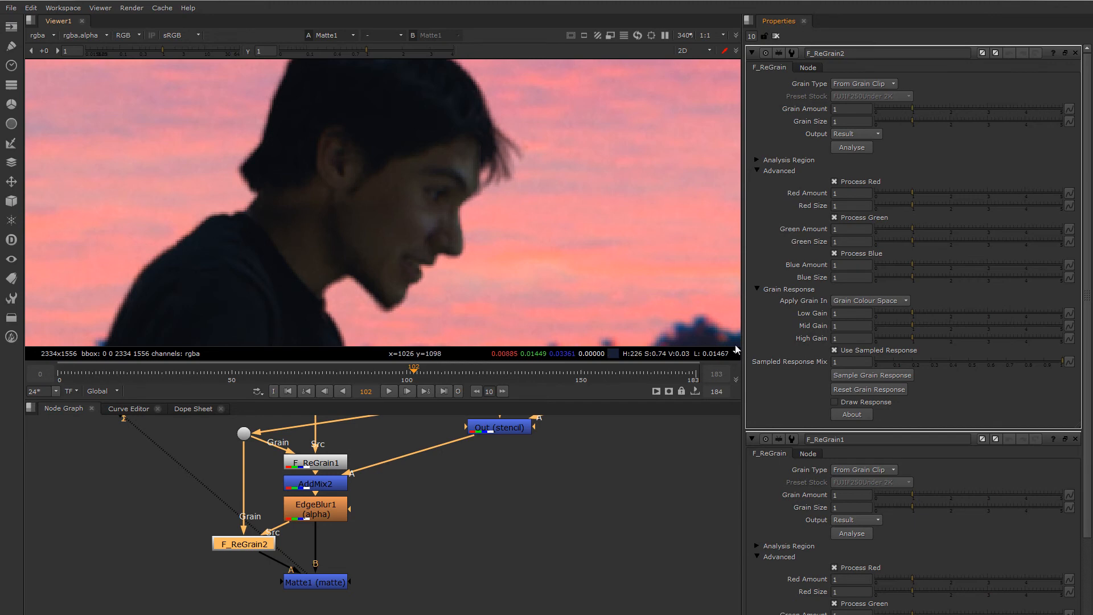
{"action": "left_click", "coordinate": [883, 381]}
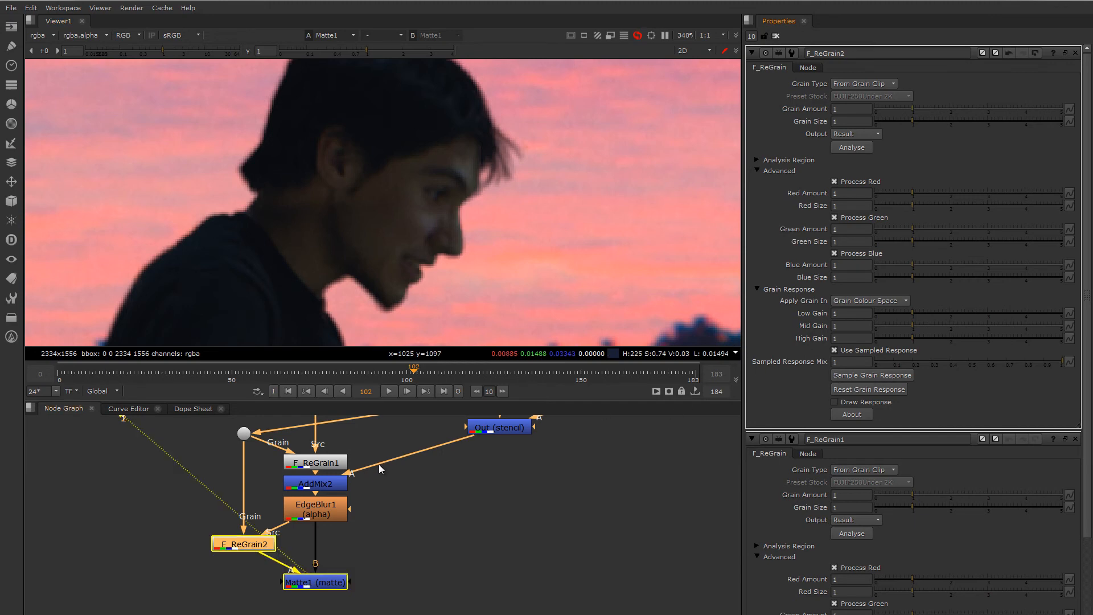
{"action": "left_click", "coordinate": [322, 468]}
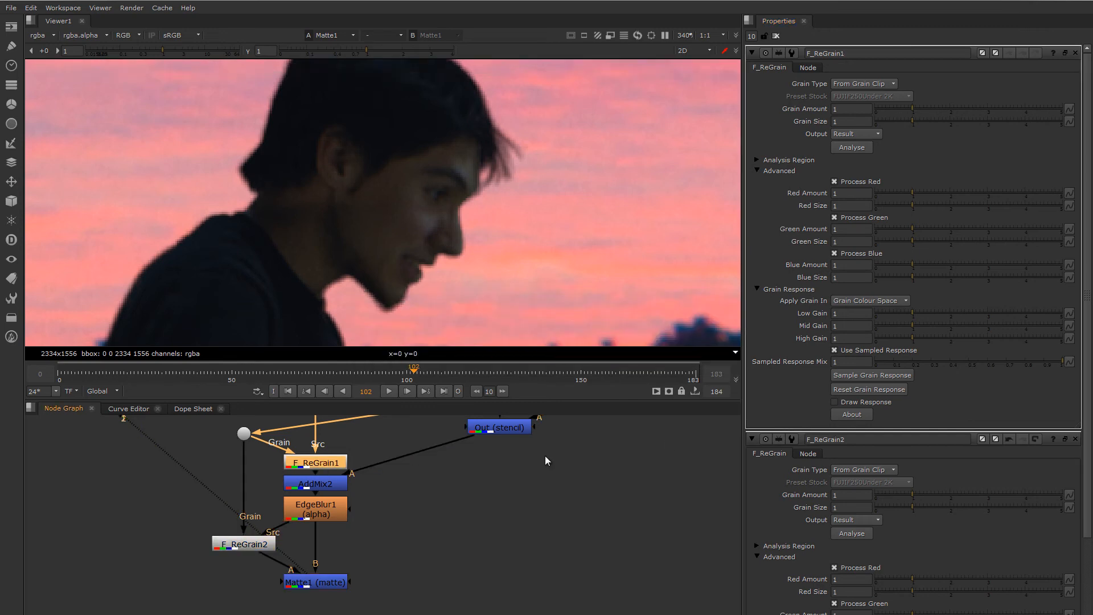
{"action": "left_click", "coordinate": [856, 374]}
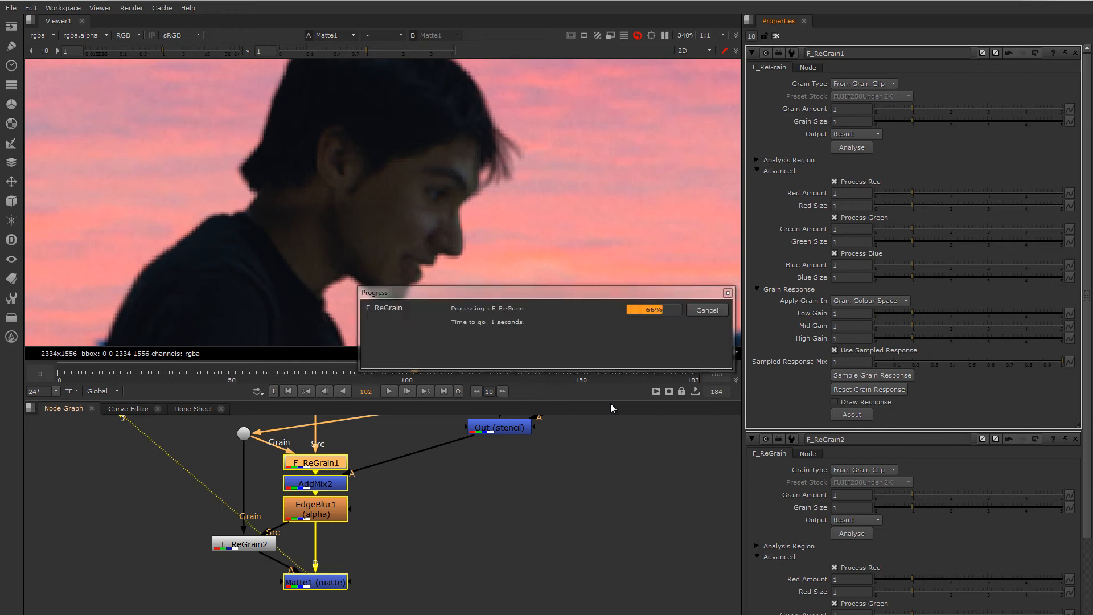
- Examine the grain on the man and the background up close in colour and in the separate red, green and blue channels
{"action": "scroll", "coordinate": [581, 278], "scroll_direction": "down", "scroll_amount": 4}
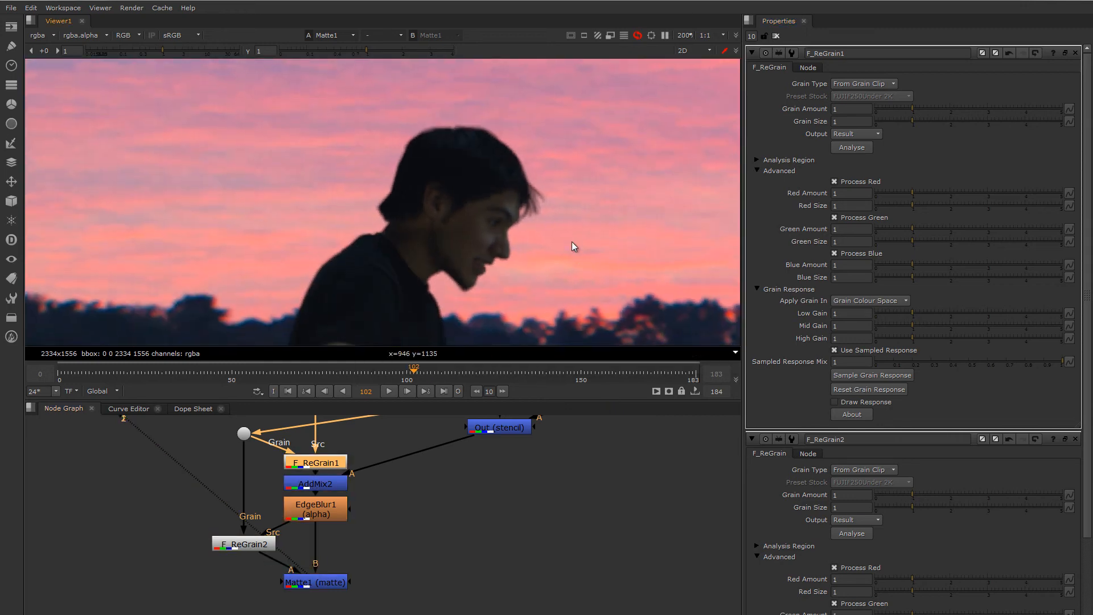
{"action": "scroll", "coordinate": [557, 151], "scroll_direction": "down", "scroll_amount": 2}
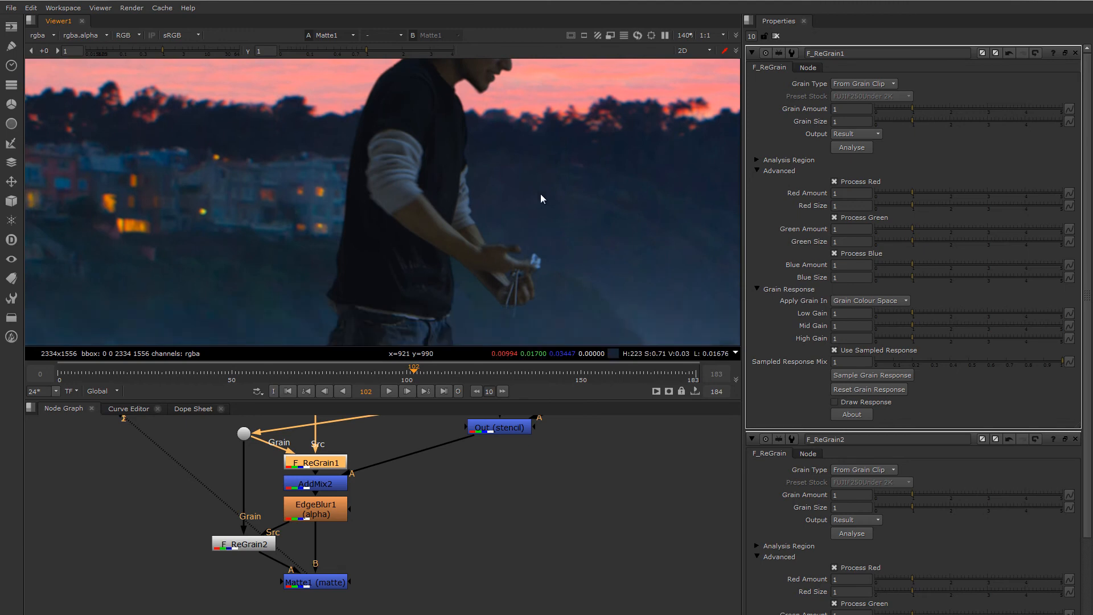
{"action": "middle_click_drag", "start_coordinate": [497, 179], "coordinate": [477, 142]}
{"action": "scroll", "coordinate": [497, 197], "scroll_direction": "down", "scroll_amount": 6}
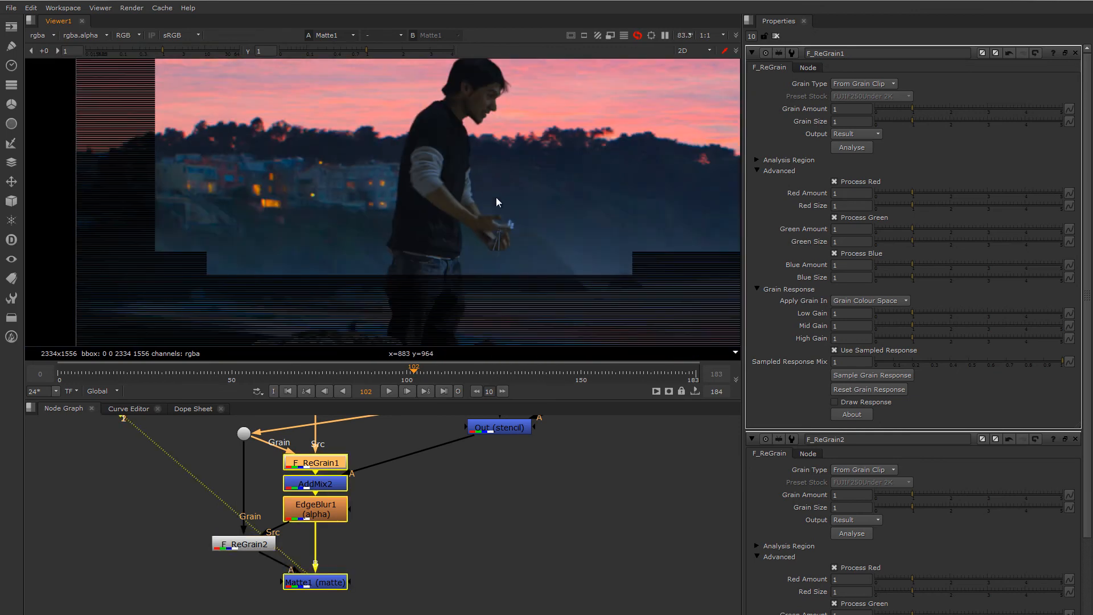
{"action": "scroll", "coordinate": [473, 221], "scroll_direction": "up", "scroll_amount": 8}
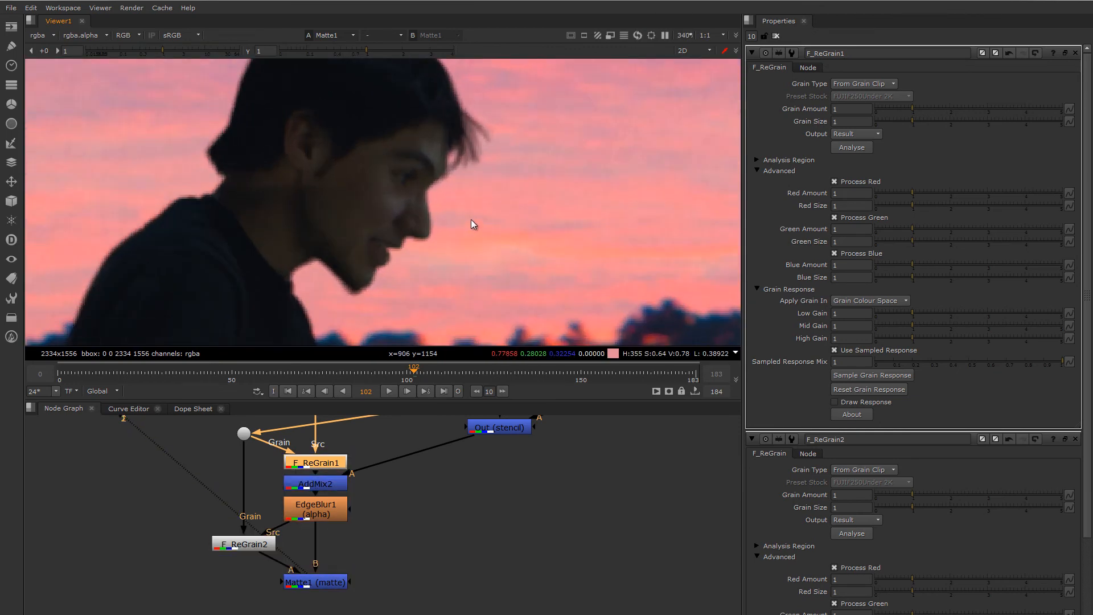
{"action": "key", "text": "r"}
{"action": "scroll", "coordinate": [470, 220], "scroll_direction": "up", "scroll_amount": 1}
{"action": "middle_click_drag", "start_coordinate": [466, 268], "coordinate": [524, 166]}
{"action": "key", "text": "g"}
{"action": "scroll", "coordinate": [513, 185], "scroll_direction": "up", "scroll_amount": 4}
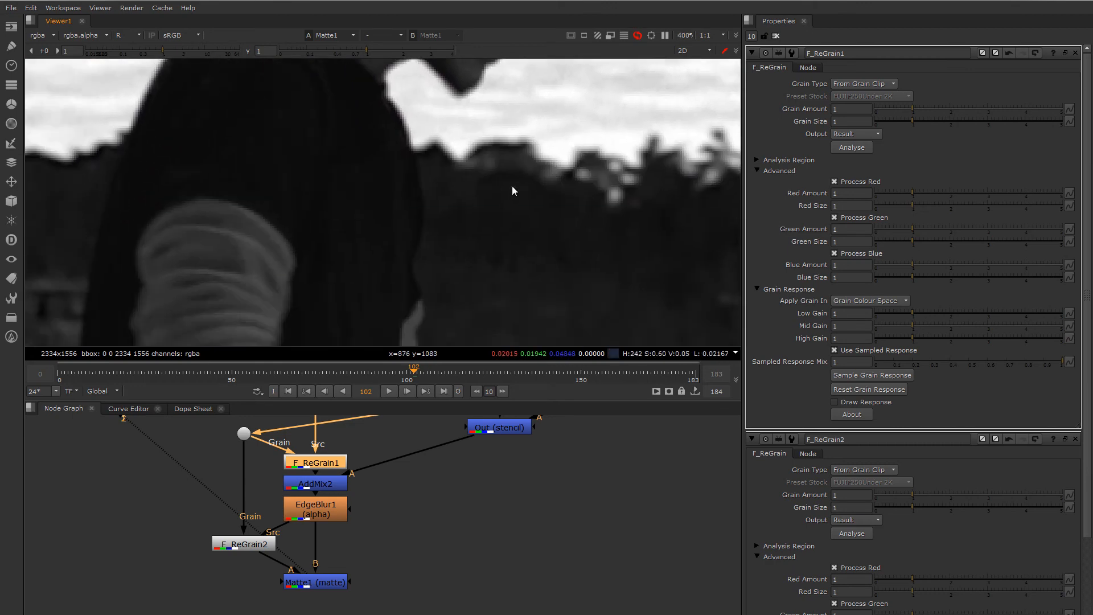
{"action": "key", "text": "b"}
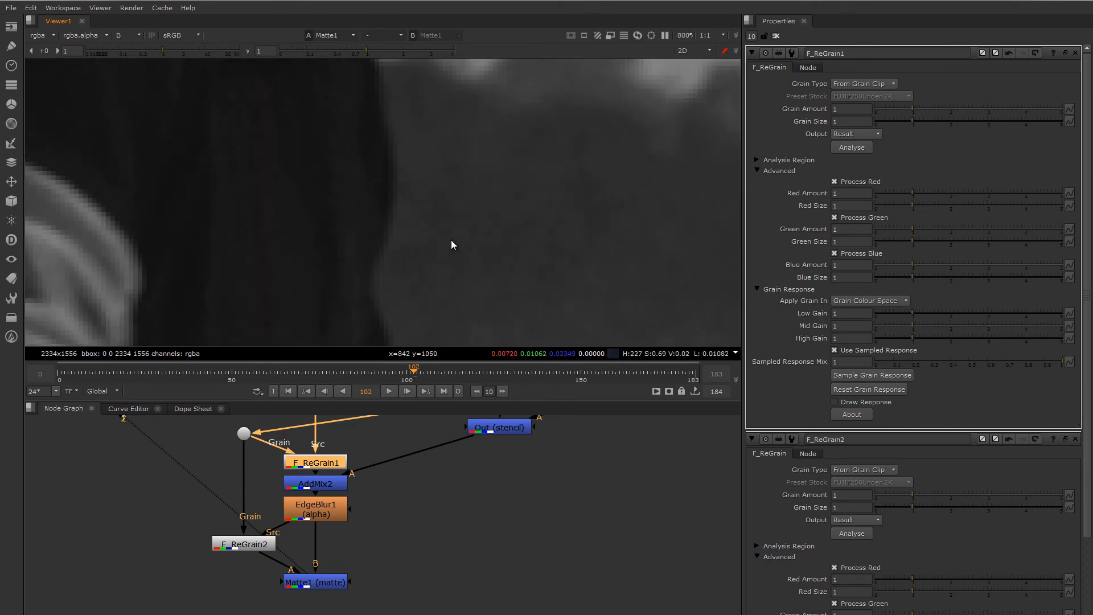
{"action": "scroll", "coordinate": [451, 240], "scroll_direction": "down", "scroll_amount": 4}
{"action": "middle_click_drag", "start_coordinate": [442, 258], "coordinate": [490, 142]}
{"action": "middle_click_drag", "start_coordinate": [457, 285], "coordinate": [478, 213]}
{"action": "scroll", "coordinate": [478, 213], "scroll_direction": "down", "scroll_amount": 2}
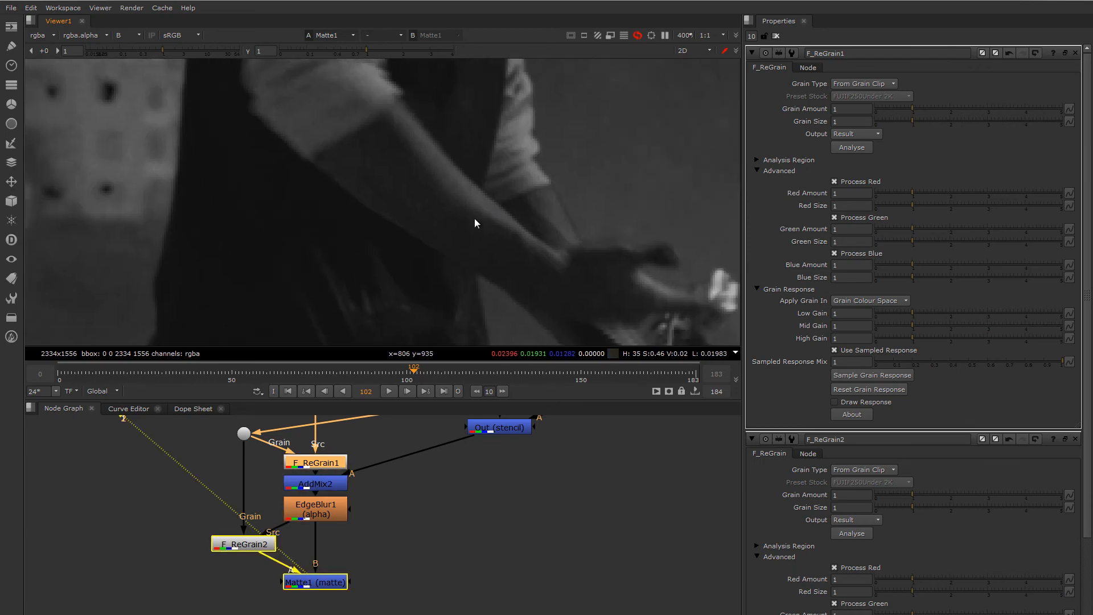
{"action": "scroll", "coordinate": [473, 262], "scroll_direction": "down", "scroll_amount": 2}
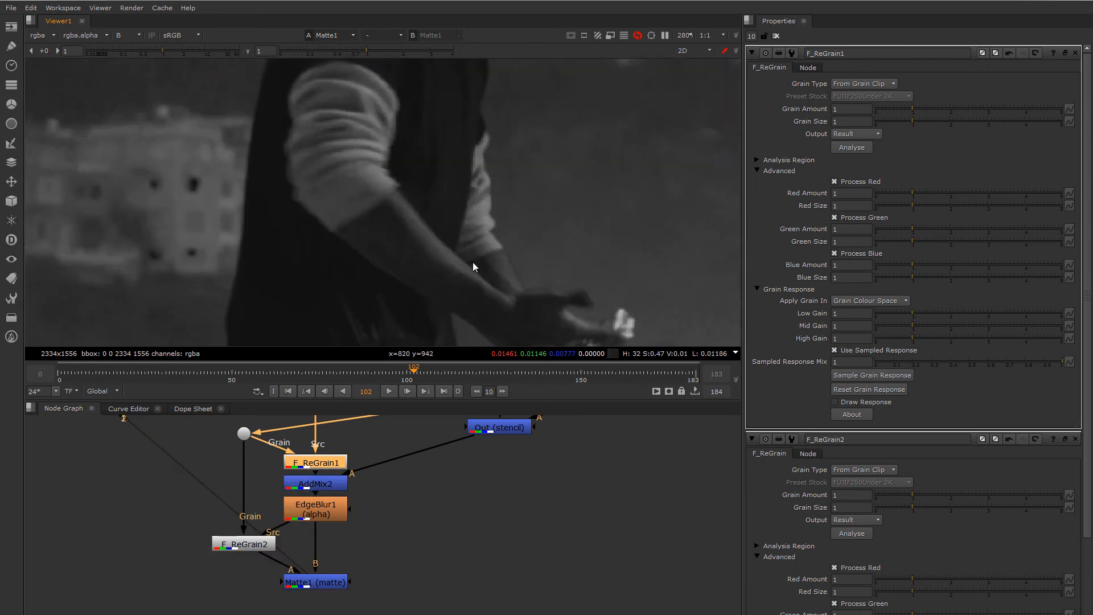
{"action": "key", "text": "b"}
- Close all open node properties and review the whole composite, including the child against the sea
{"action": "scroll", "coordinate": [455, 249], "scroll_direction": "down", "scroll_amount": 6}
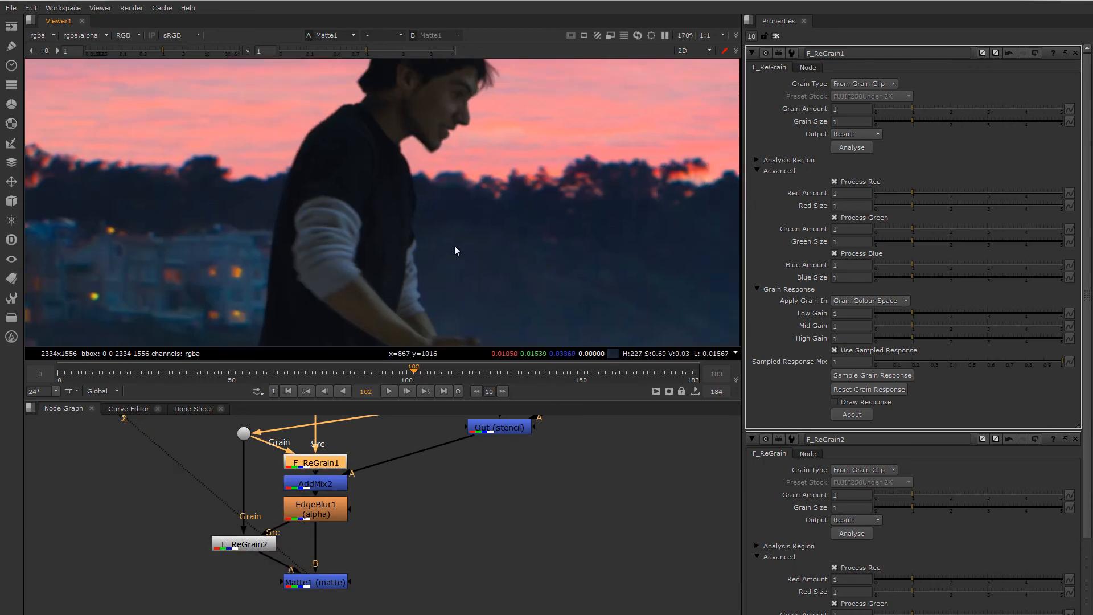
{"action": "scroll", "coordinate": [465, 176], "scroll_direction": "down", "scroll_amount": 1}
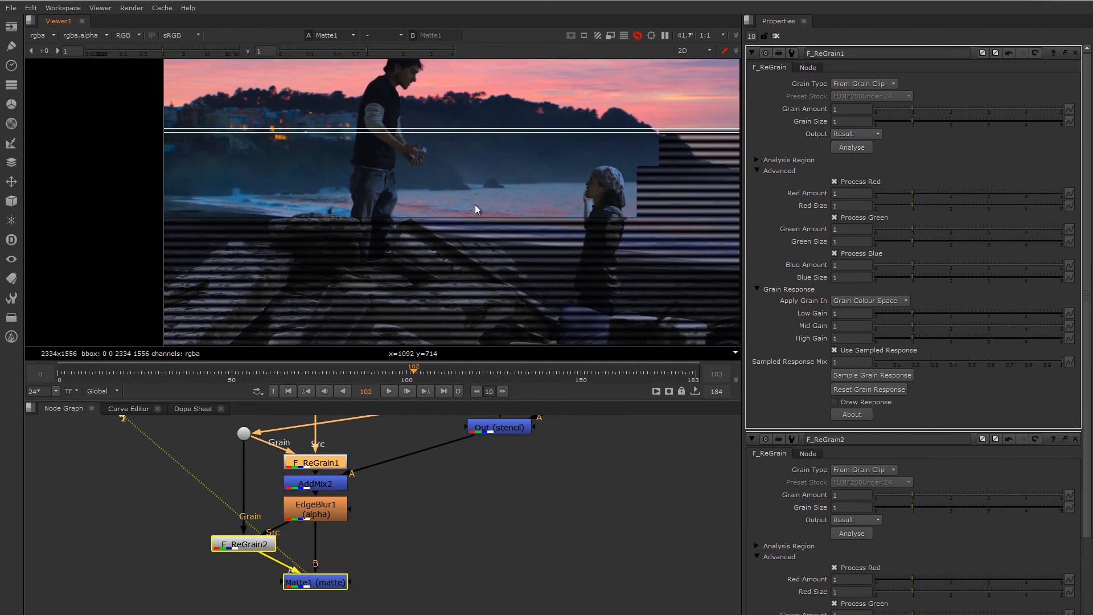
{"action": "scroll", "coordinate": [475, 205], "scroll_direction": "down", "scroll_amount": 1}
{"action": "middle_click_drag", "start_coordinate": [539, 222], "coordinate": [437, 201]}
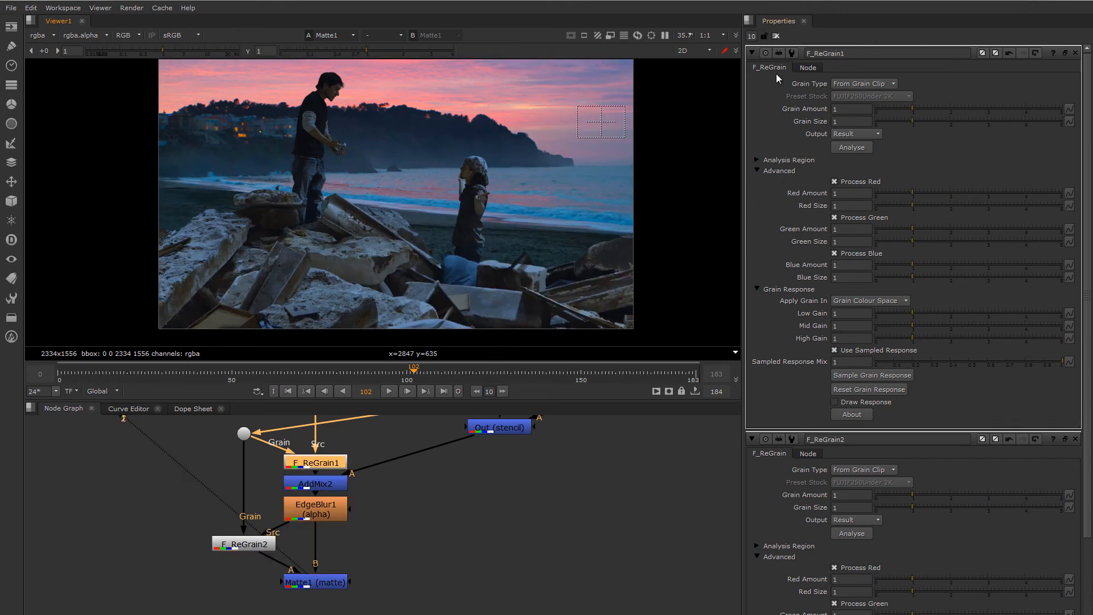
{"action": "left_click", "coordinate": [775, 36]}
{"action": "scroll", "coordinate": [483, 176], "scroll_direction": "down", "scroll_amount": 2}
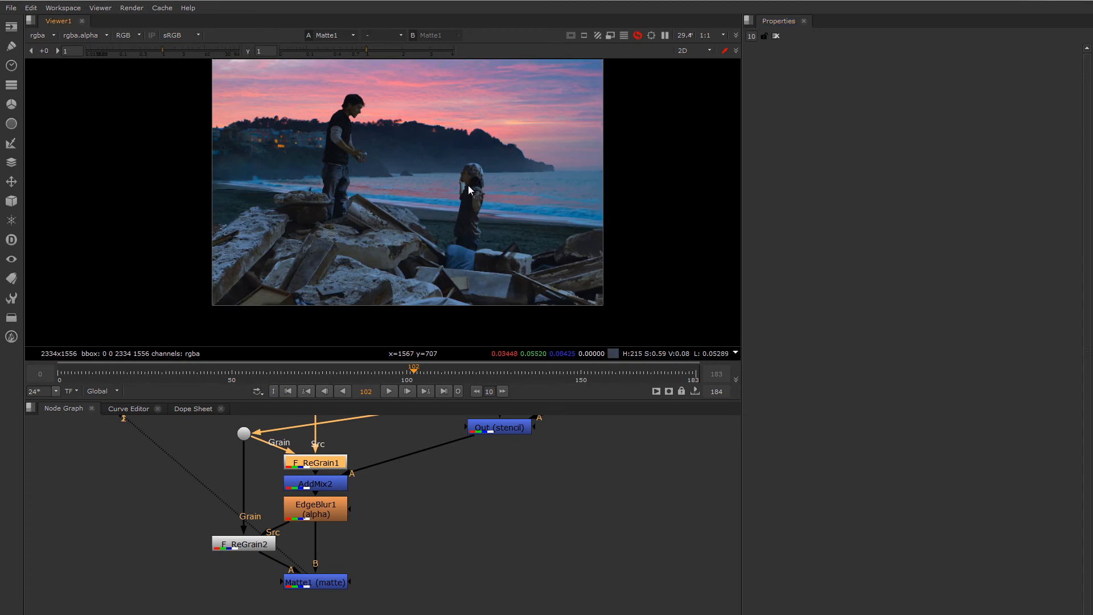
{"action": "middle_click_drag", "start_coordinate": [483, 186], "coordinate": [461, 204]}
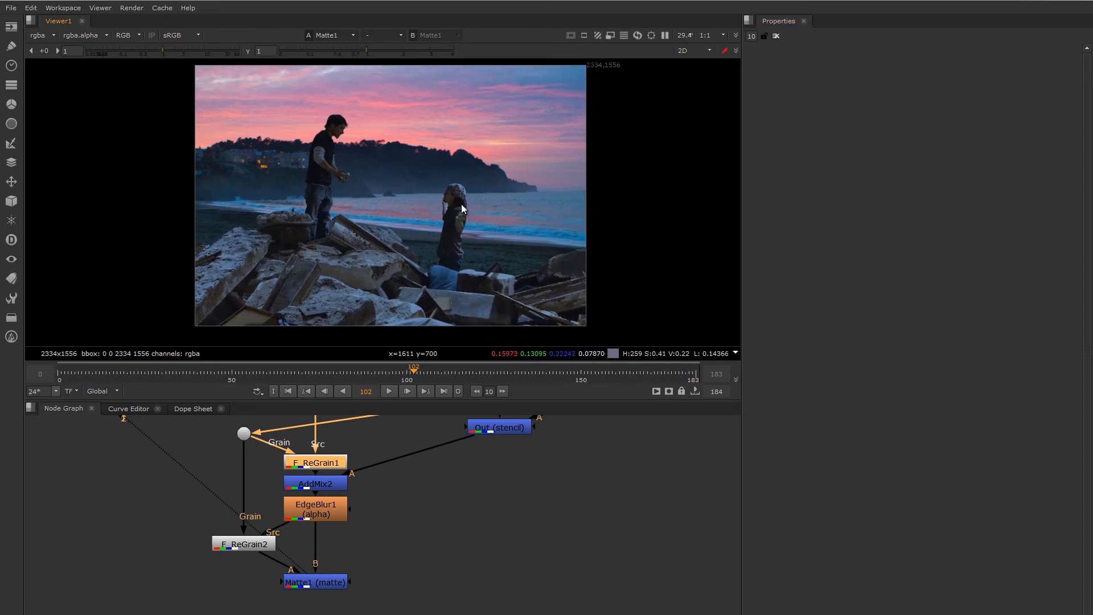
{"action": "scroll", "coordinate": [461, 204], "scroll_direction": "up", "scroll_amount": 5}
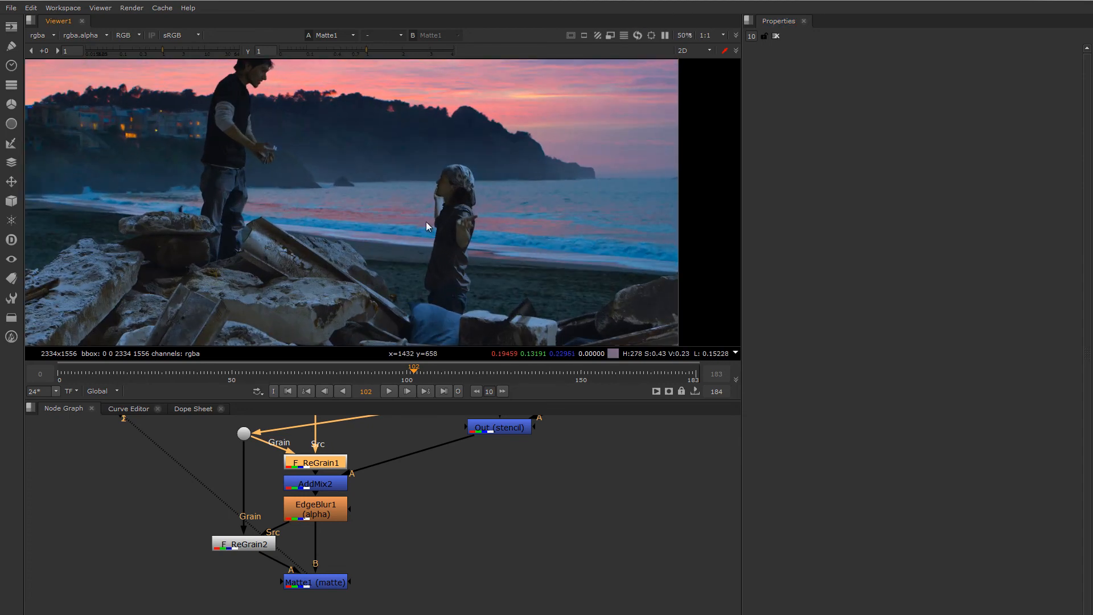
- Examine the composite up close around the hillside houses, the man, the rocks and the sky, and check the full frame against the dusk background
{"action": "middle_click_drag", "start_coordinate": [191, 147], "coordinate": [250, 152]}
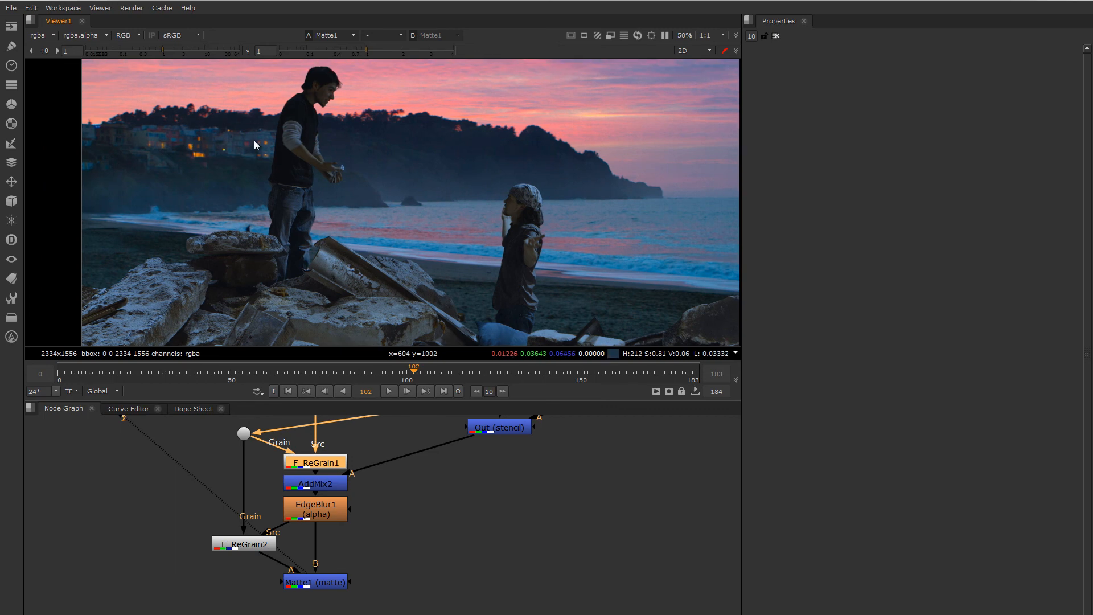
{"action": "scroll", "coordinate": [147, 142], "scroll_direction": "up", "scroll_amount": 3}
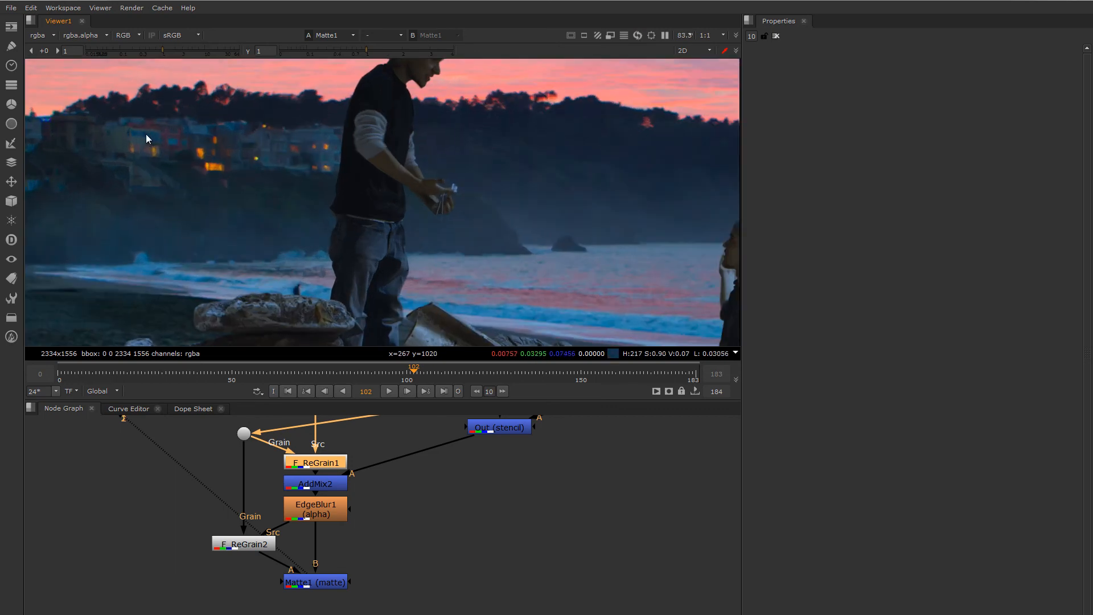
{"action": "scroll", "coordinate": [293, 141], "scroll_direction": "down", "scroll_amount": 3}
{"action": "middle_click_drag", "start_coordinate": [299, 158], "coordinate": [287, 119]}
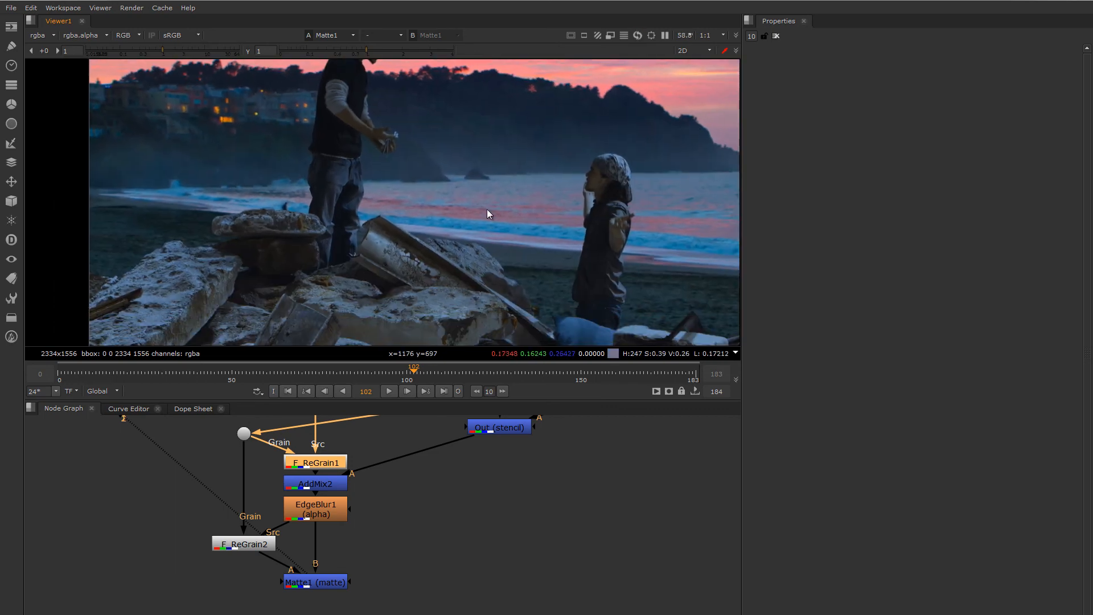
{"action": "middle_click_drag", "start_coordinate": [409, 187], "coordinate": [432, 255]}
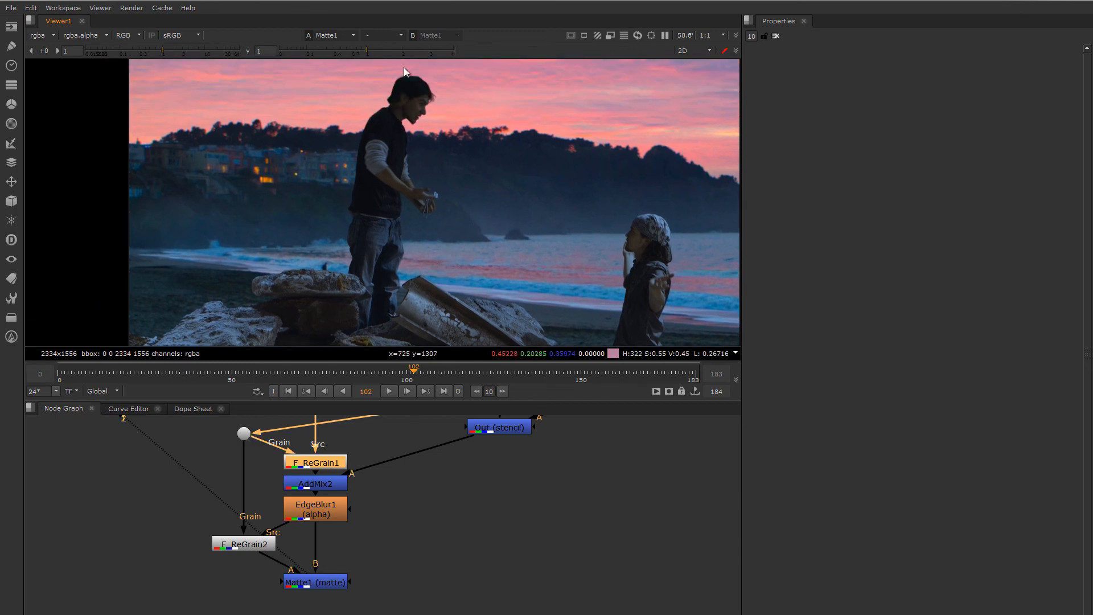
{"action": "middle_click_drag", "start_coordinate": [494, 118], "coordinate": [460, 130]}
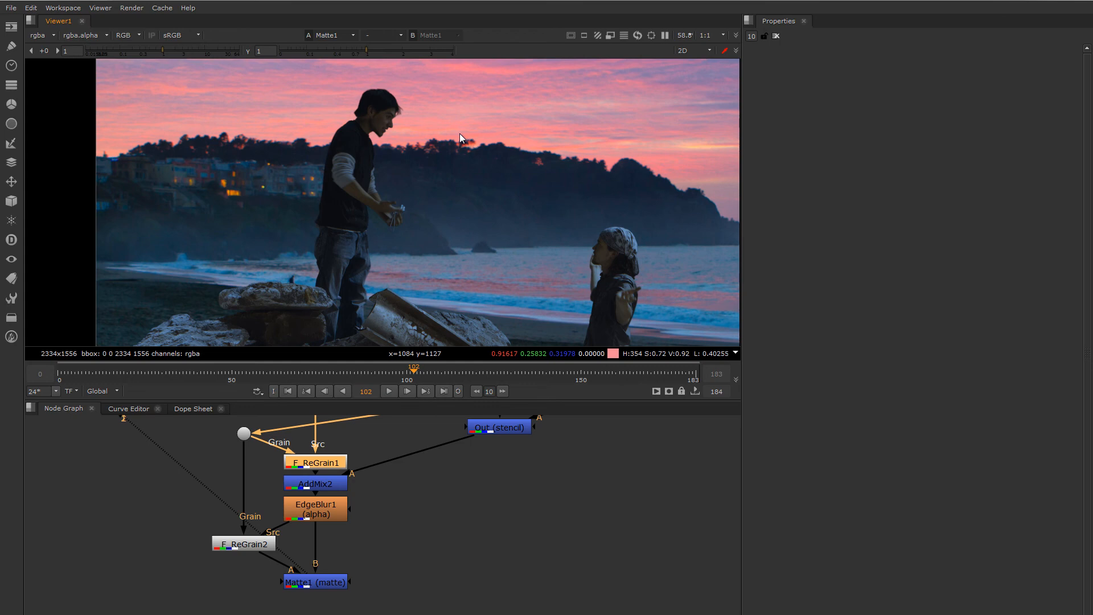
{"action": "scroll", "coordinate": [450, 214], "scroll_direction": "down", "scroll_amount": 3}
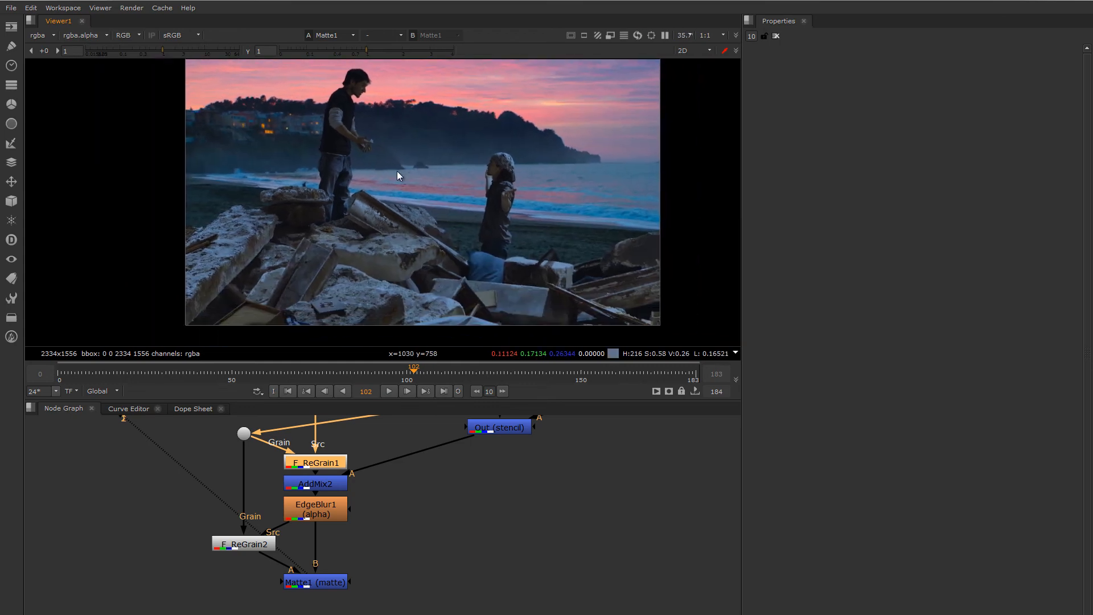
{"action": "middle_click_drag", "start_coordinate": [397, 172], "coordinate": [391, 194]}
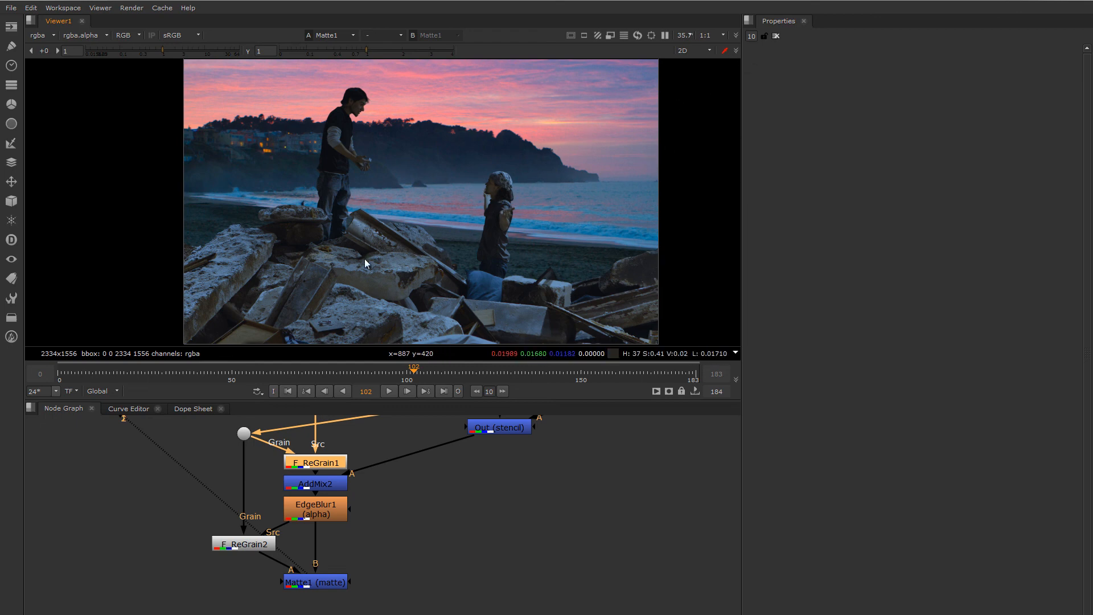
{"action": "middle_click_drag", "start_coordinate": [323, 239], "coordinate": [367, 220]}
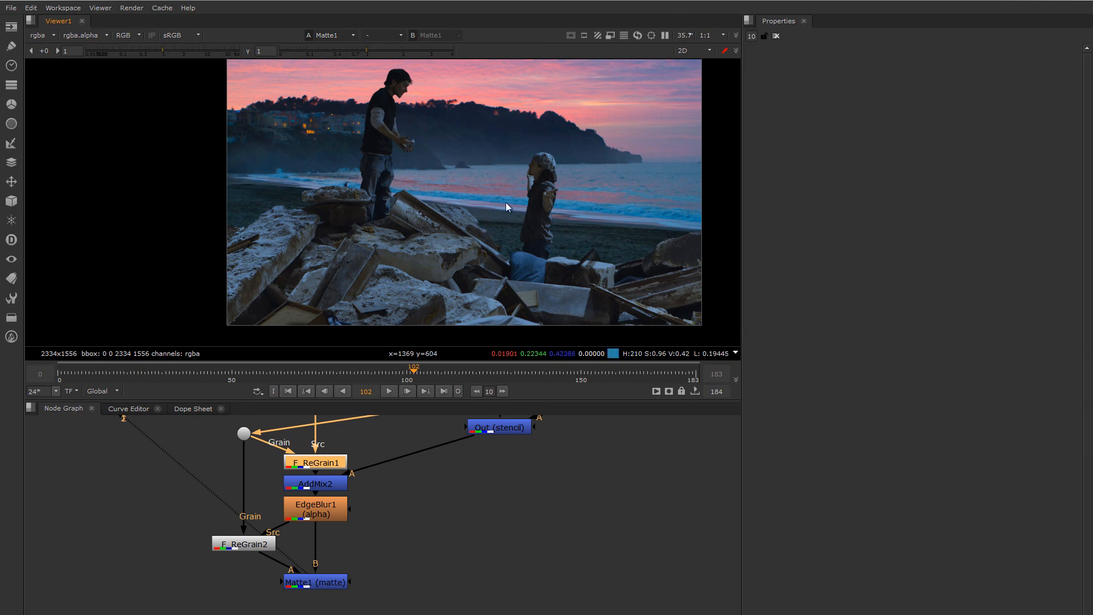
{"action": "middle_click_drag", "start_coordinate": [403, 100], "coordinate": [416, 142]}
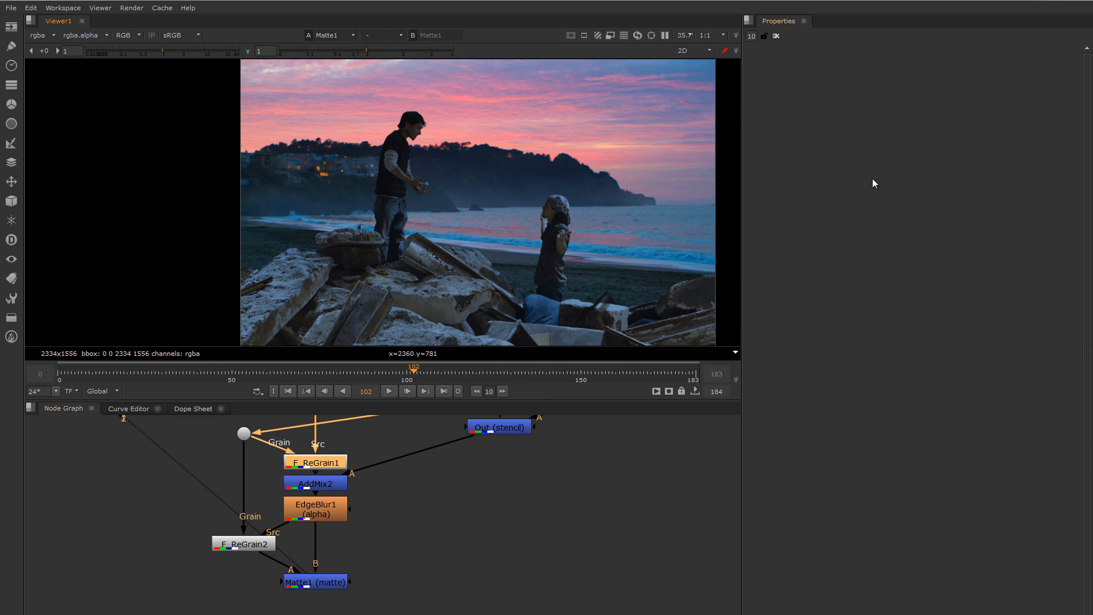
{"action": "middle_click_drag", "start_coordinate": [589, 221], "coordinate": [510, 230]}
{"action": "scroll", "coordinate": [552, 218], "scroll_direction": "down", "scroll_amount": 2}
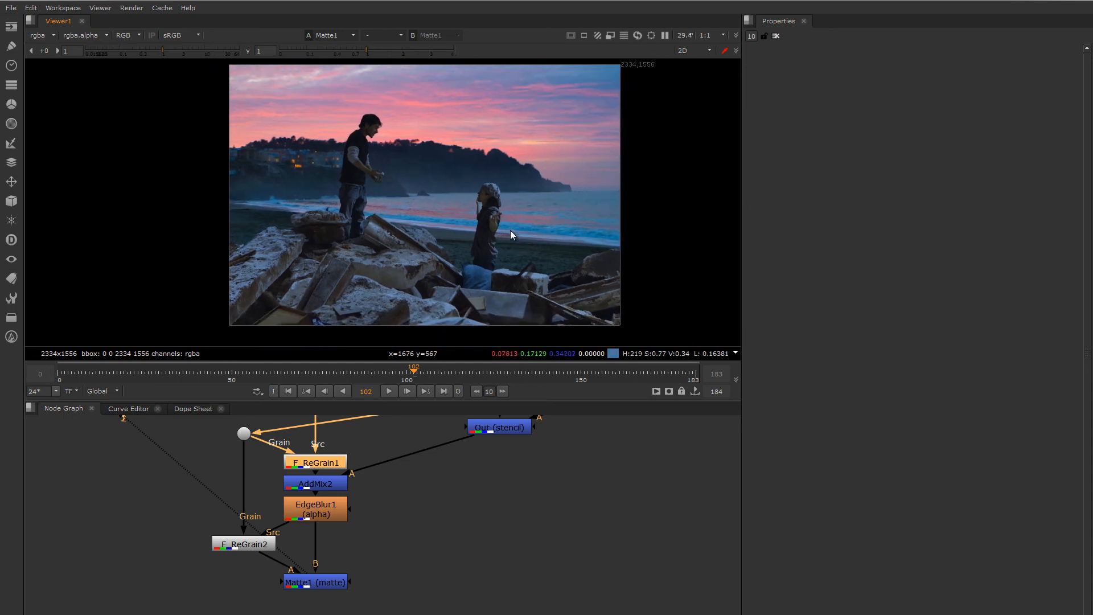